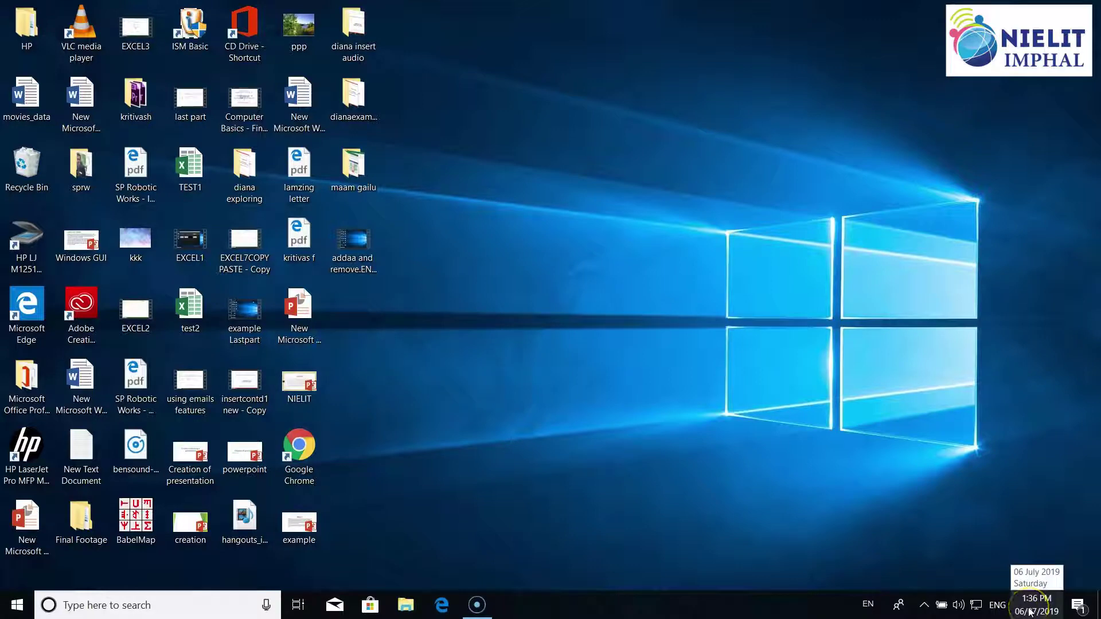
# Check the taskbar date and time, and search for and open the Control Panel
pyautogui.click(1035, 611)
pyautogui.click(1038, 612)
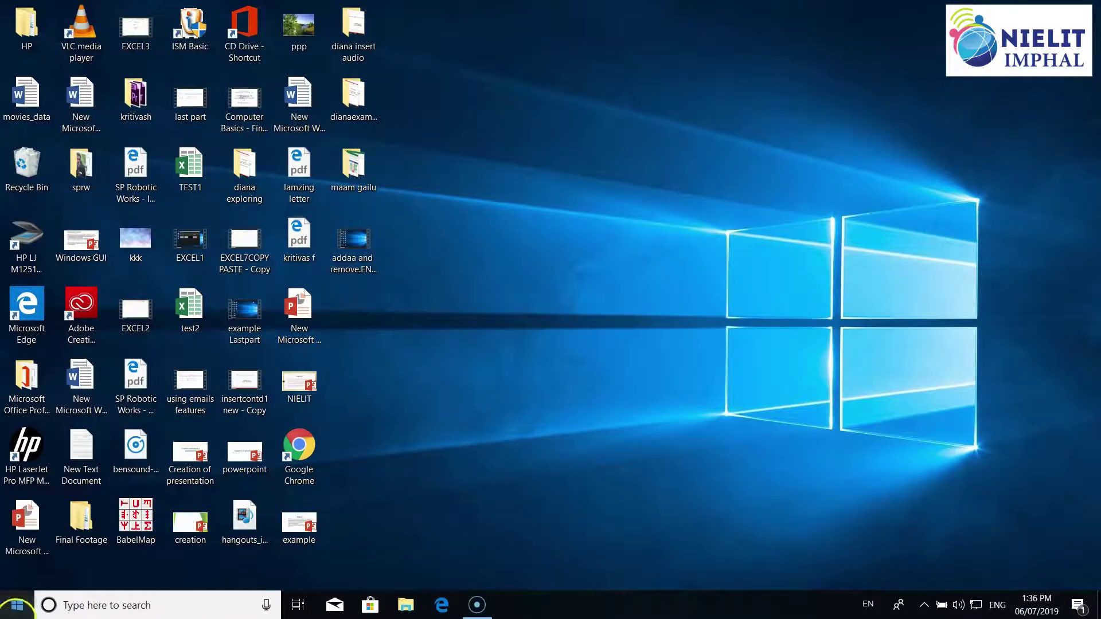
pyautogui.click(83, 605)
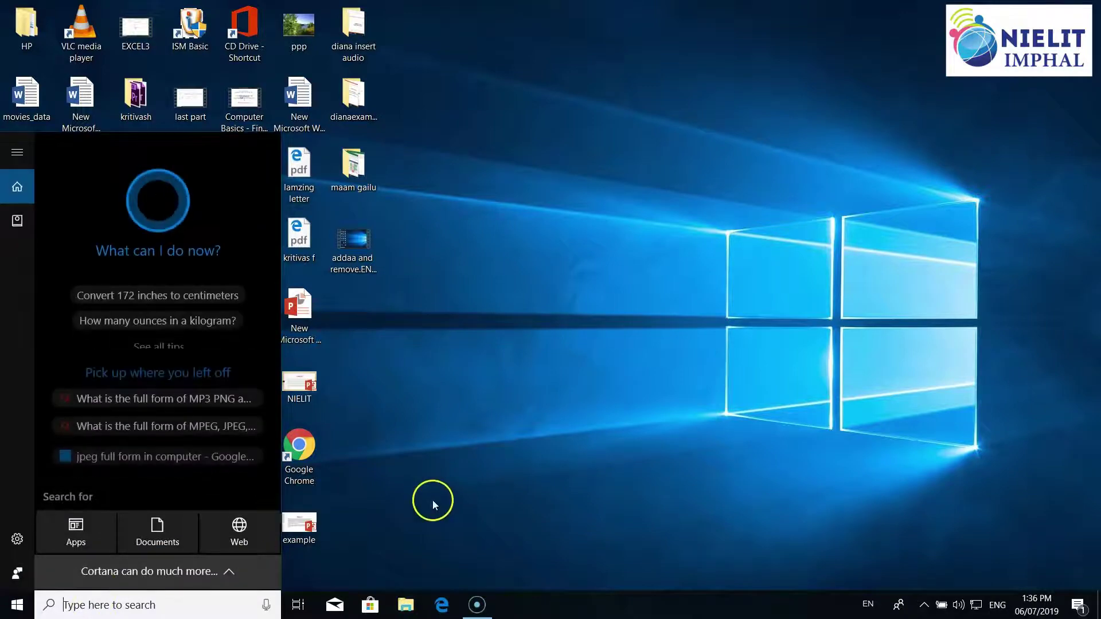
pyautogui.write('c')
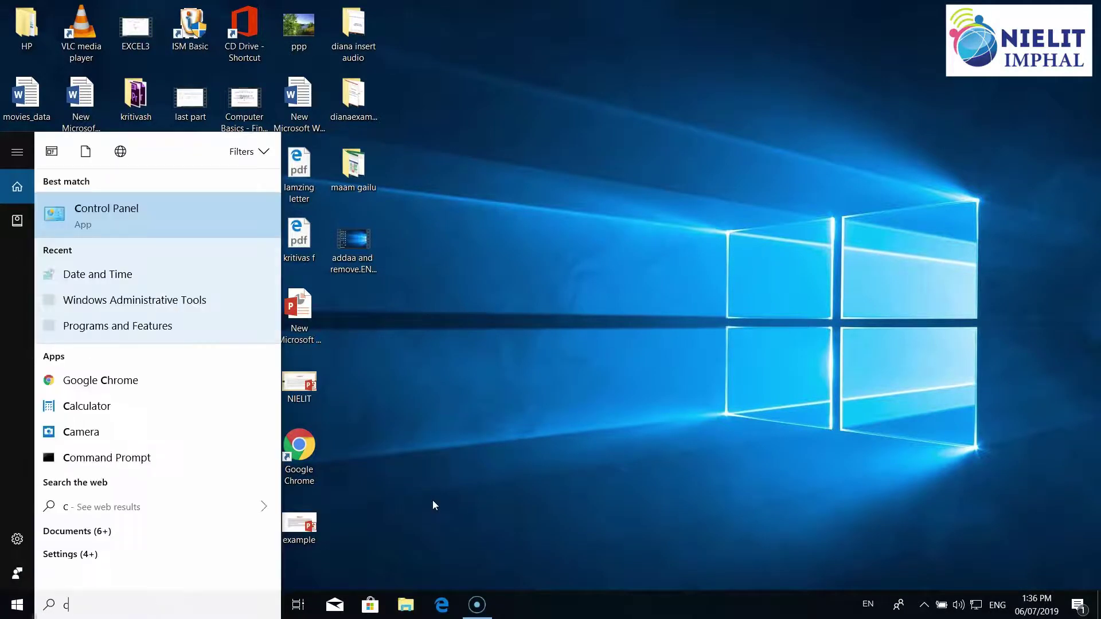
pyautogui.click(108, 215)
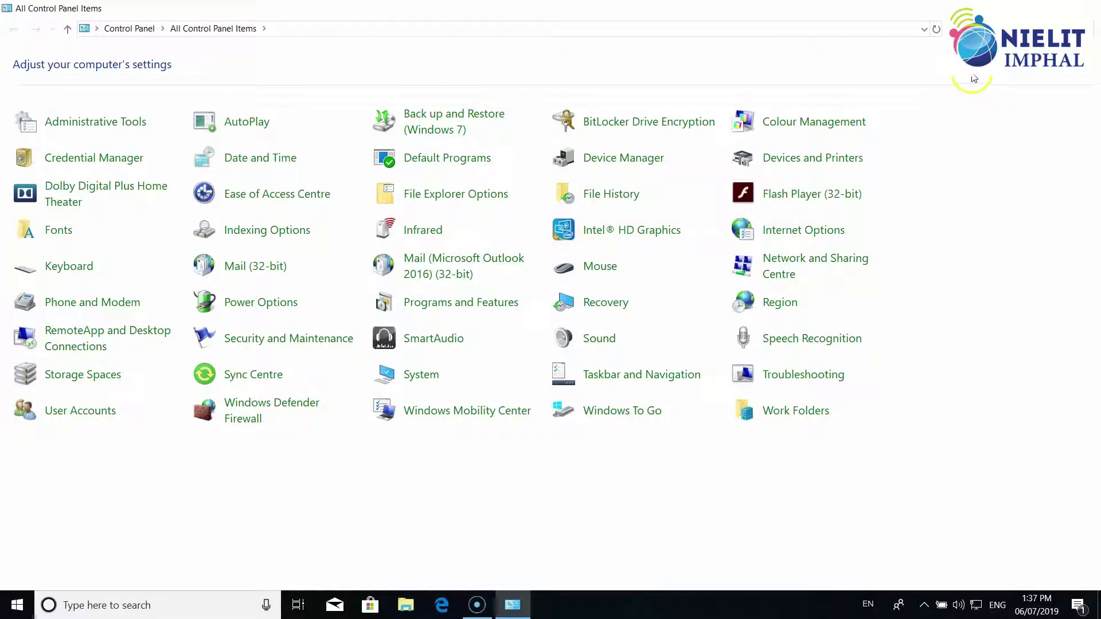
# Try the Category and Small icons views of the Control Panel, and return it to Large icons
pyautogui.click(1036, 72)
pyautogui.click(1034, 86)
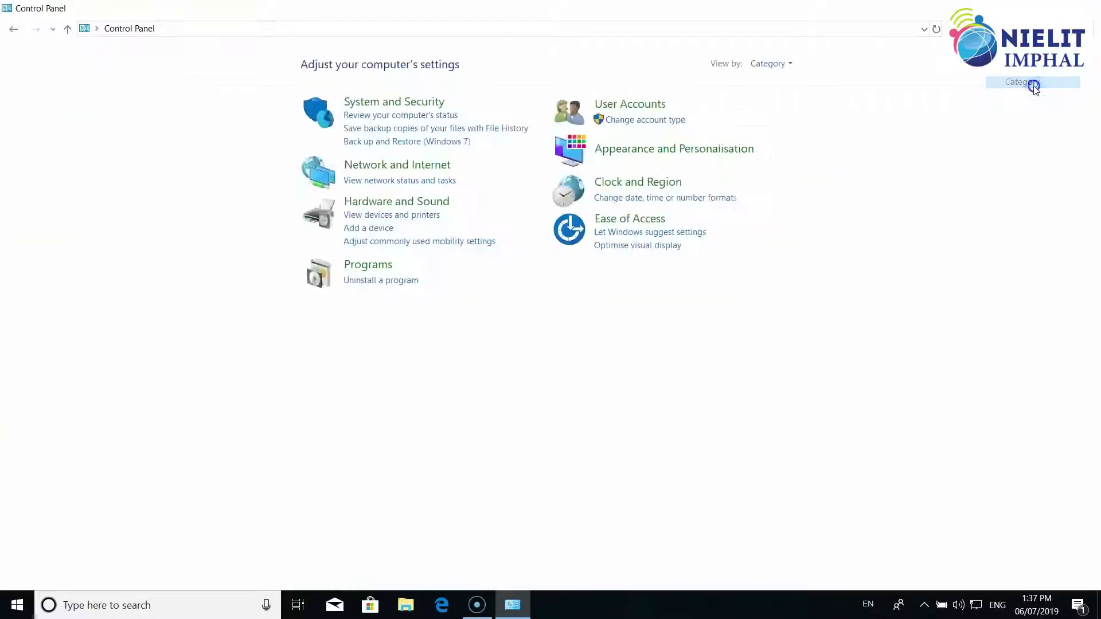
pyautogui.click(789, 73)
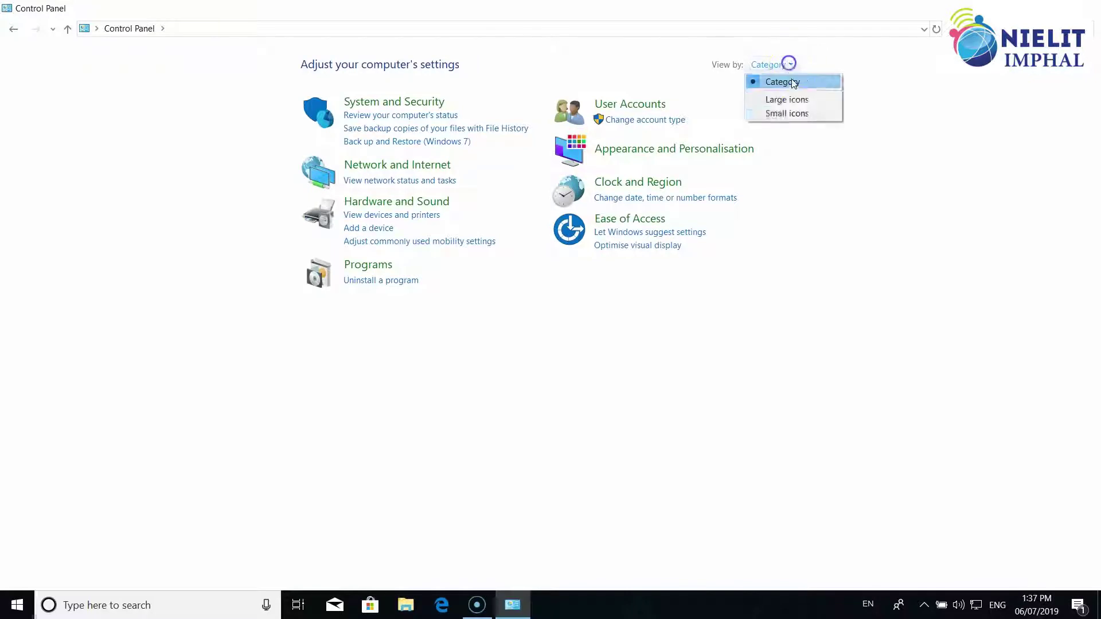
pyautogui.click(792, 114)
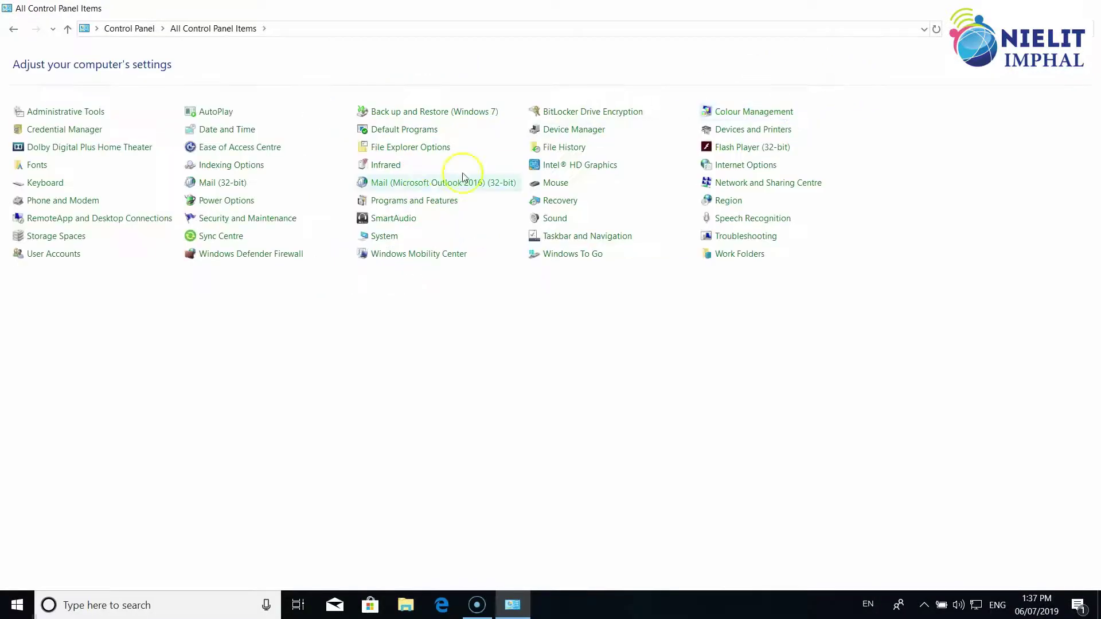
pyautogui.click(1038, 80)
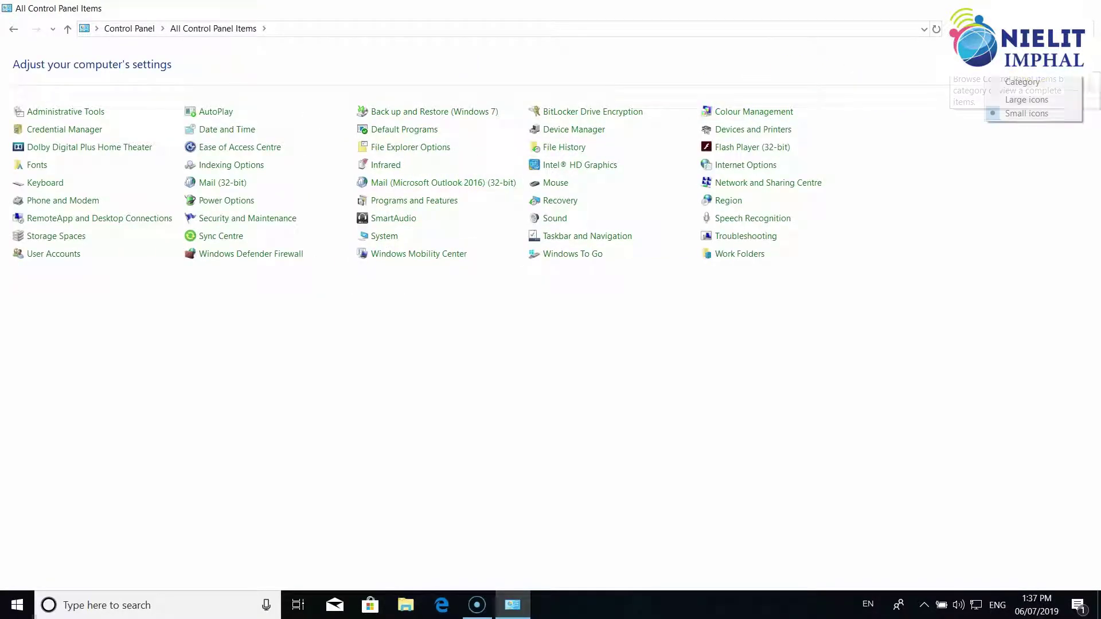
pyautogui.click(1033, 83)
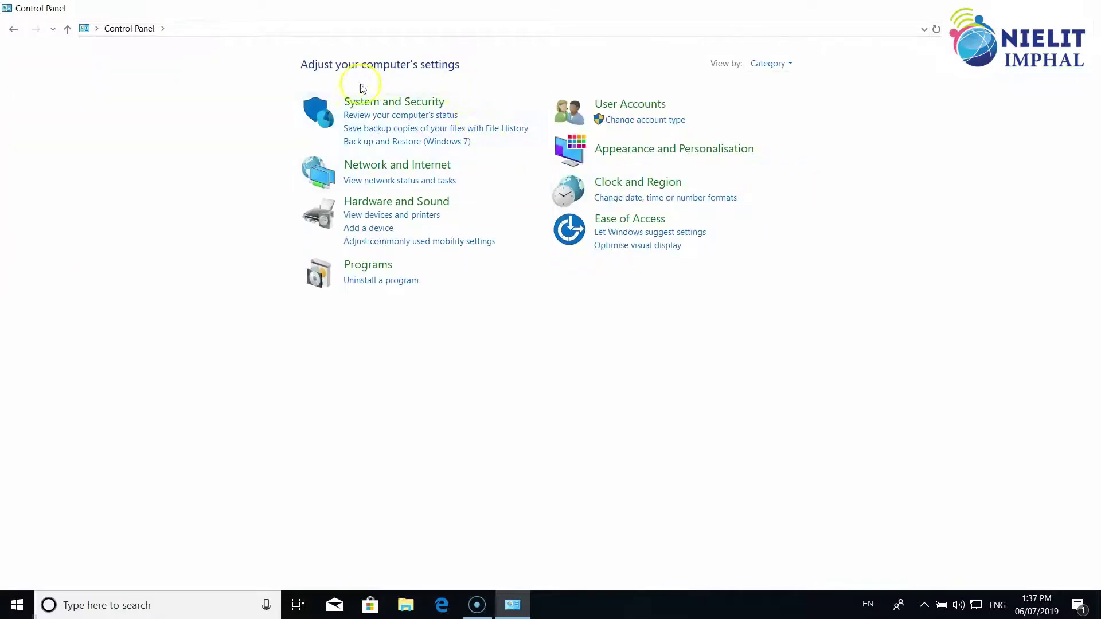
pyautogui.click(788, 65)
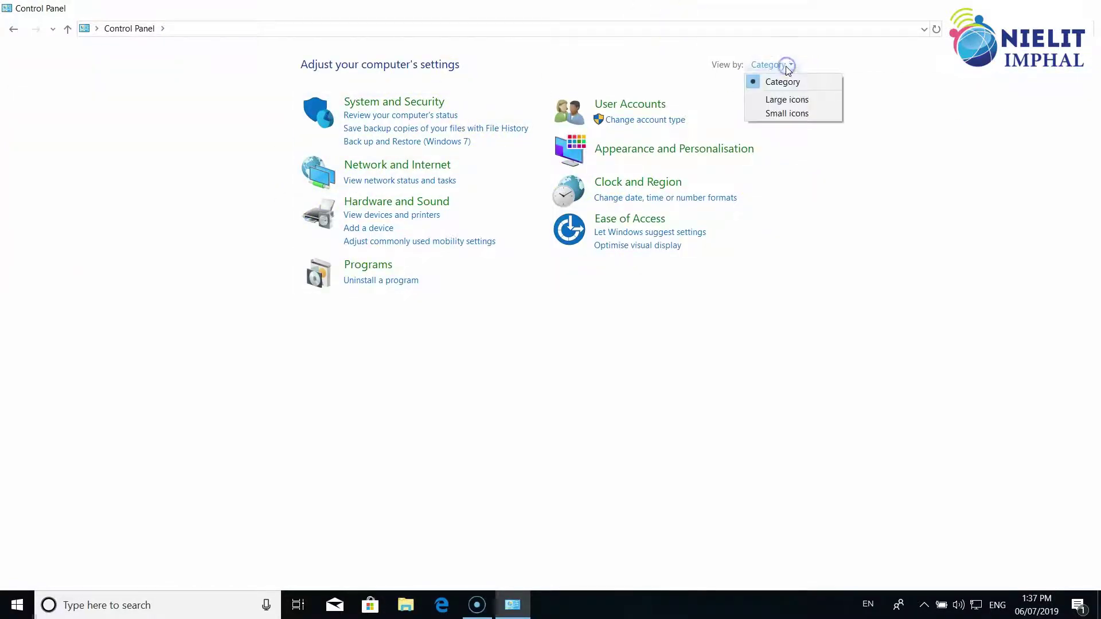
pyautogui.click(781, 100)
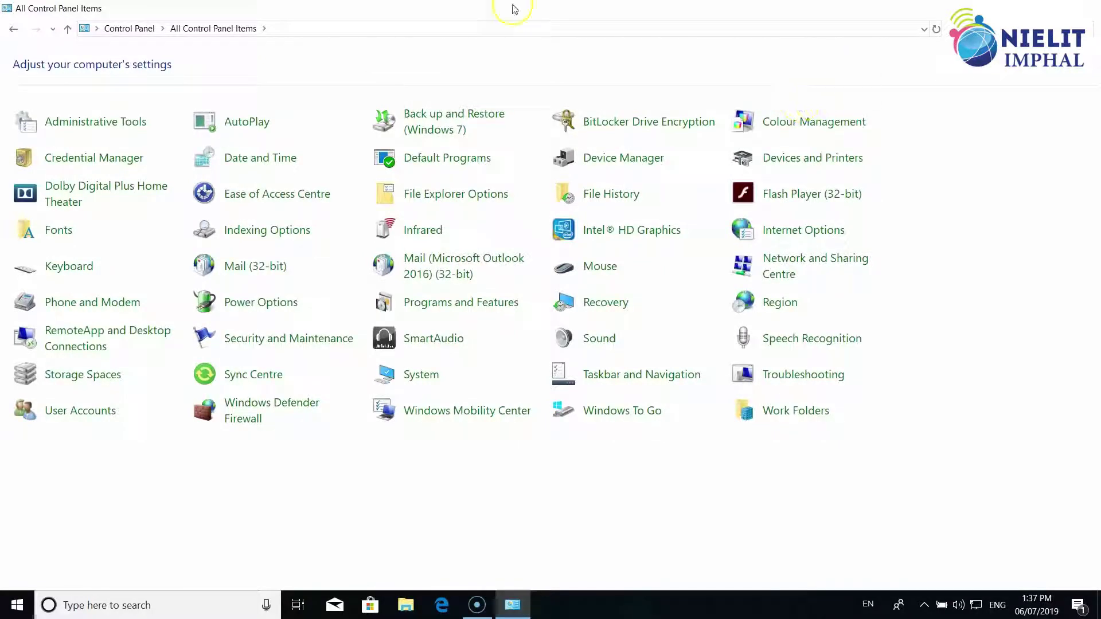
# Open the system date and time for changing, browse the calendar to August 2019 and back, and select 6 July 2019
pyautogui.click(241, 160)
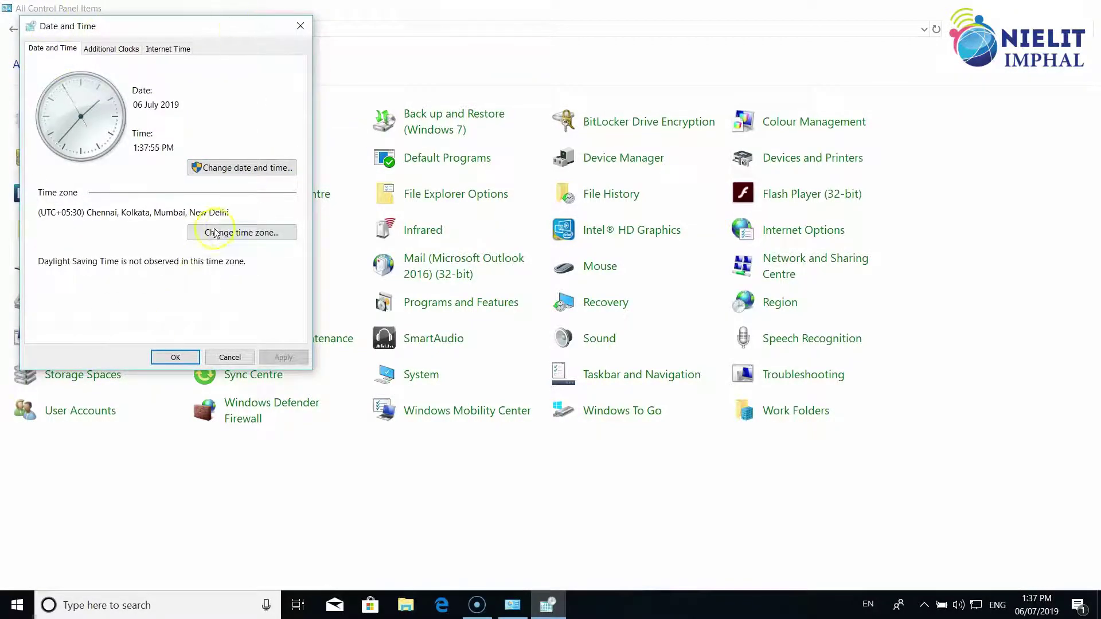
pyautogui.click(239, 169)
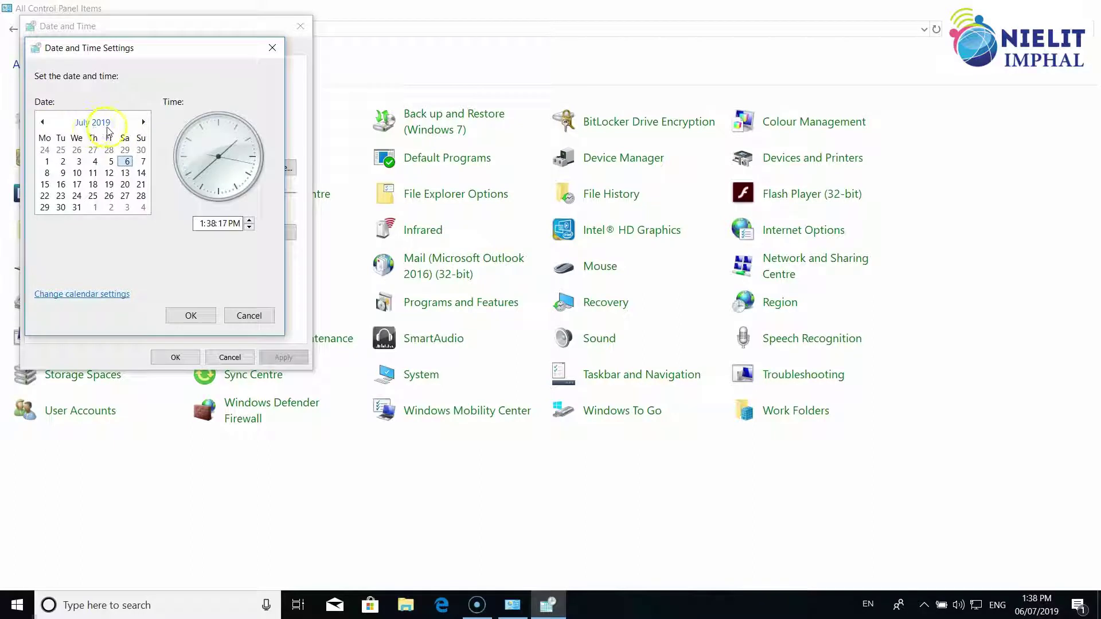
pyautogui.click(143, 121)
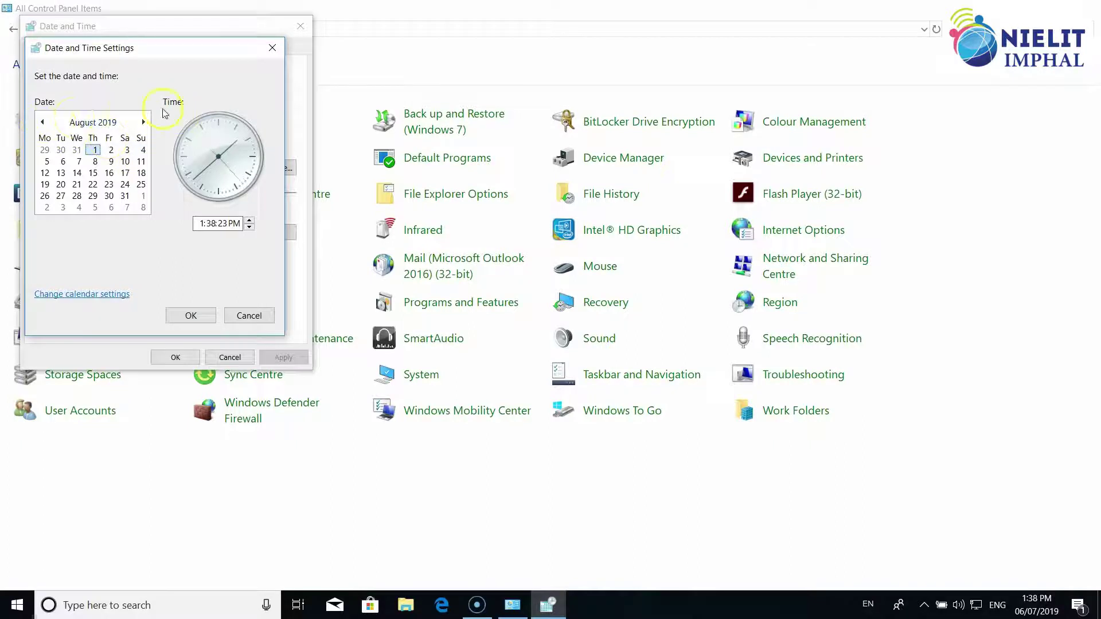
pyautogui.click(42, 121)
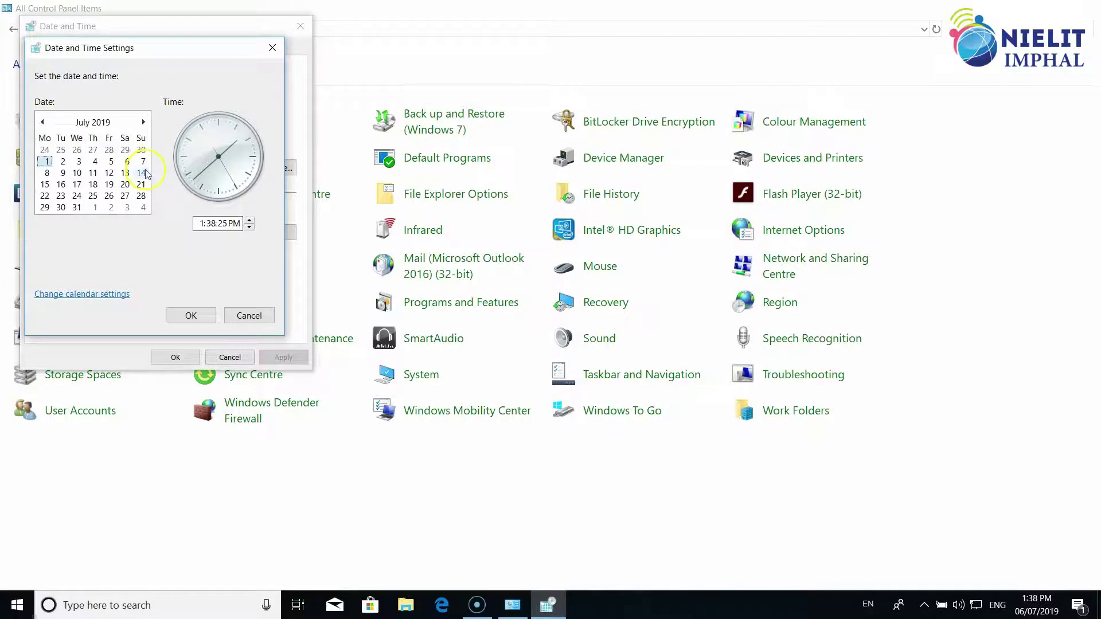
pyautogui.click(127, 162)
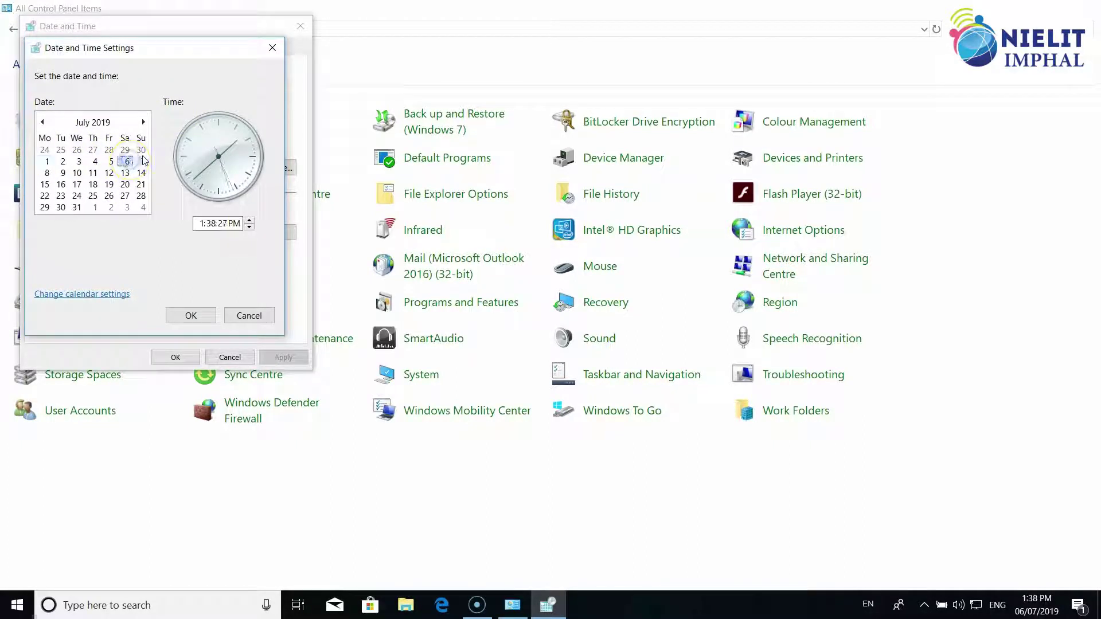
# Lower the hour to 12, try the AM/PM setting, and set the hour to 1 with PM
pyautogui.click(249, 226)
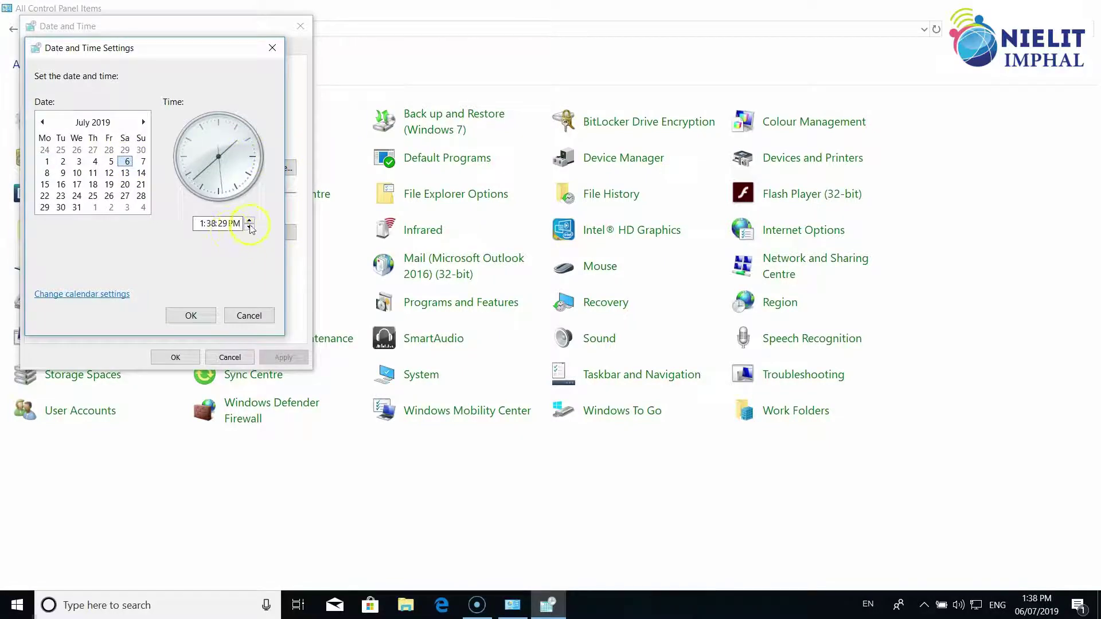
pyautogui.click(219, 225)
pyautogui.click(223, 225)
pyautogui.click(249, 228)
pyautogui.click(234, 225)
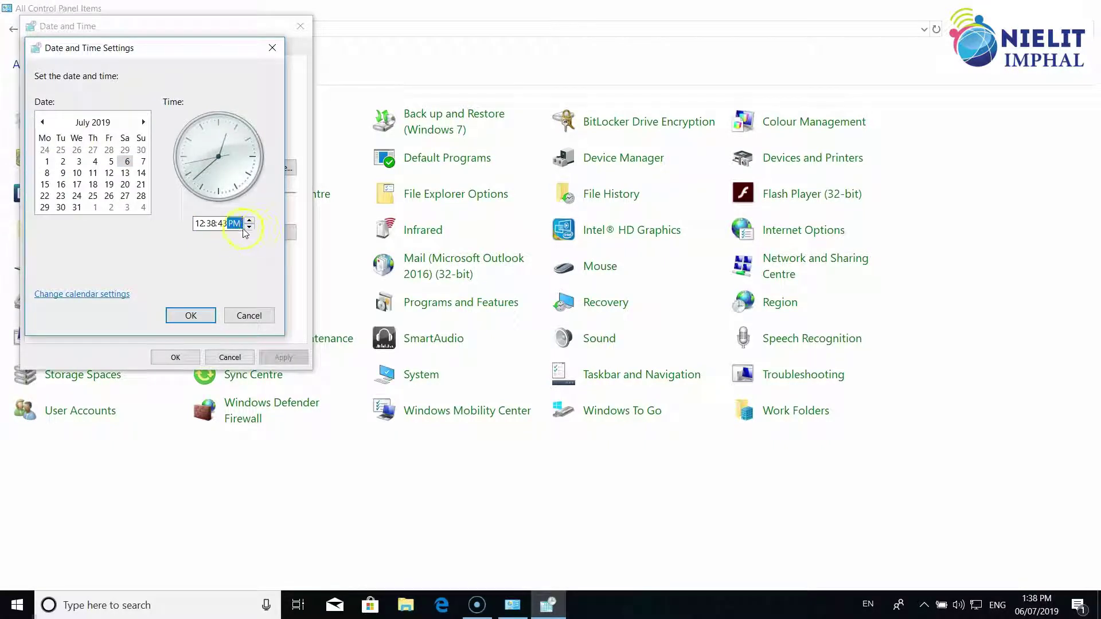
pyautogui.click(249, 220)
pyautogui.click(250, 227)
pyautogui.click(201, 229)
pyautogui.click(199, 224)
pyautogui.click(249, 221)
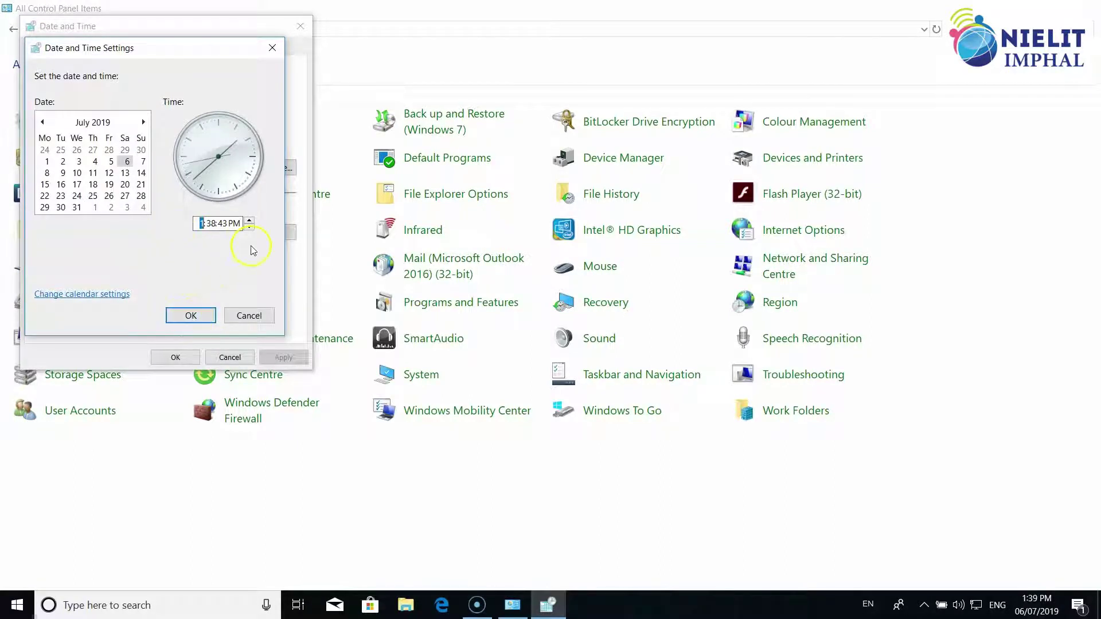
# Review the time and date formats in the calendar settings, accept them, and apply the date and time
pyautogui.click(90, 295)
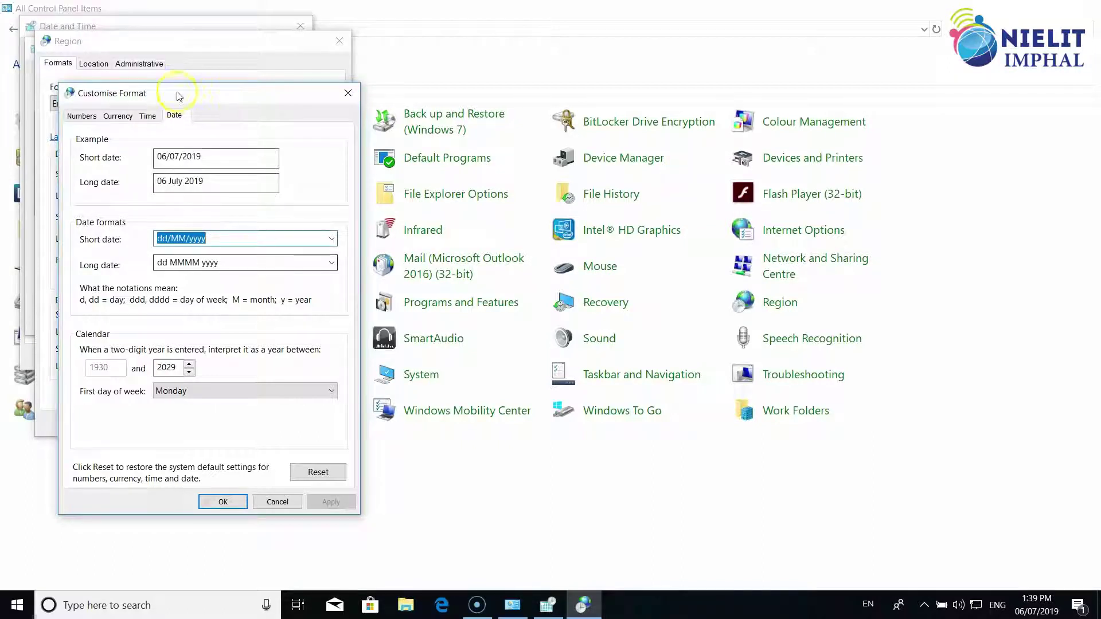
pyautogui.click(149, 118)
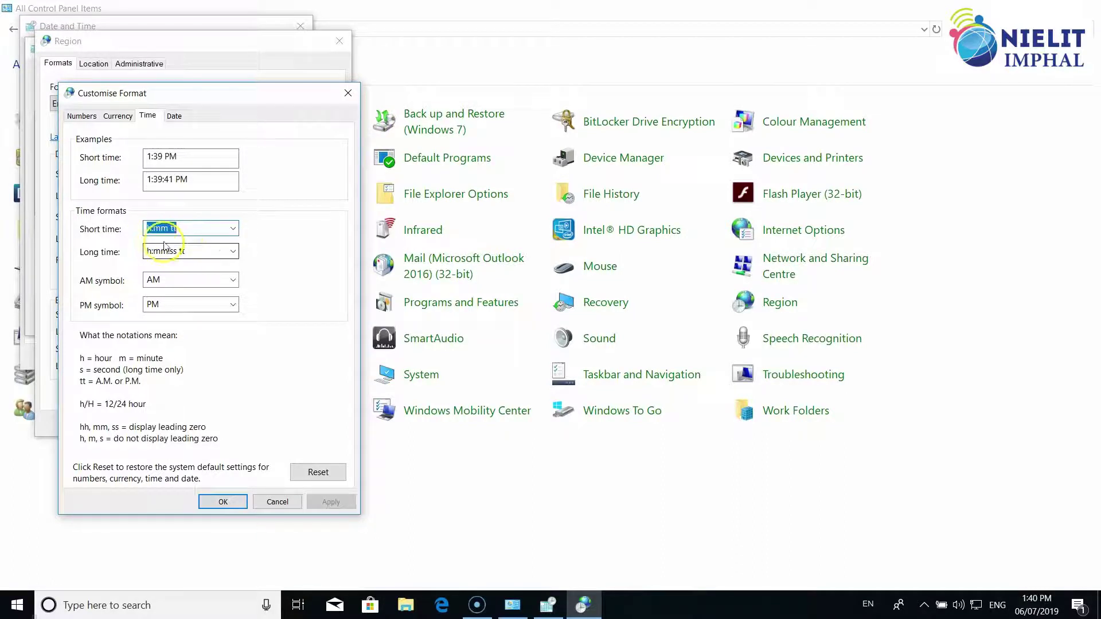
pyautogui.click(233, 228)
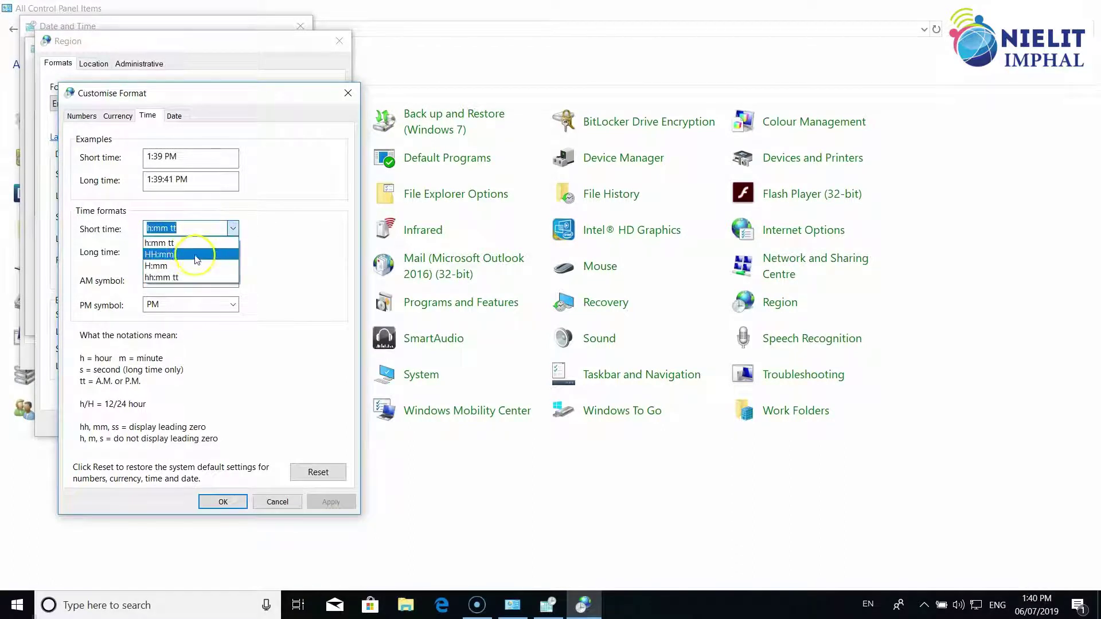
pyautogui.click(234, 229)
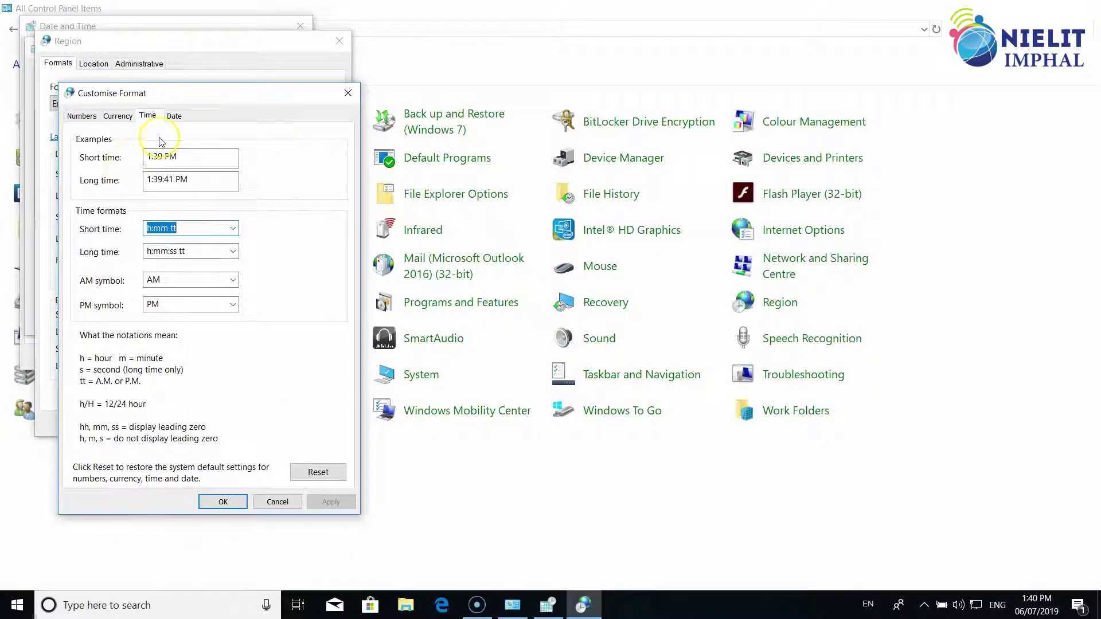
pyautogui.click(175, 116)
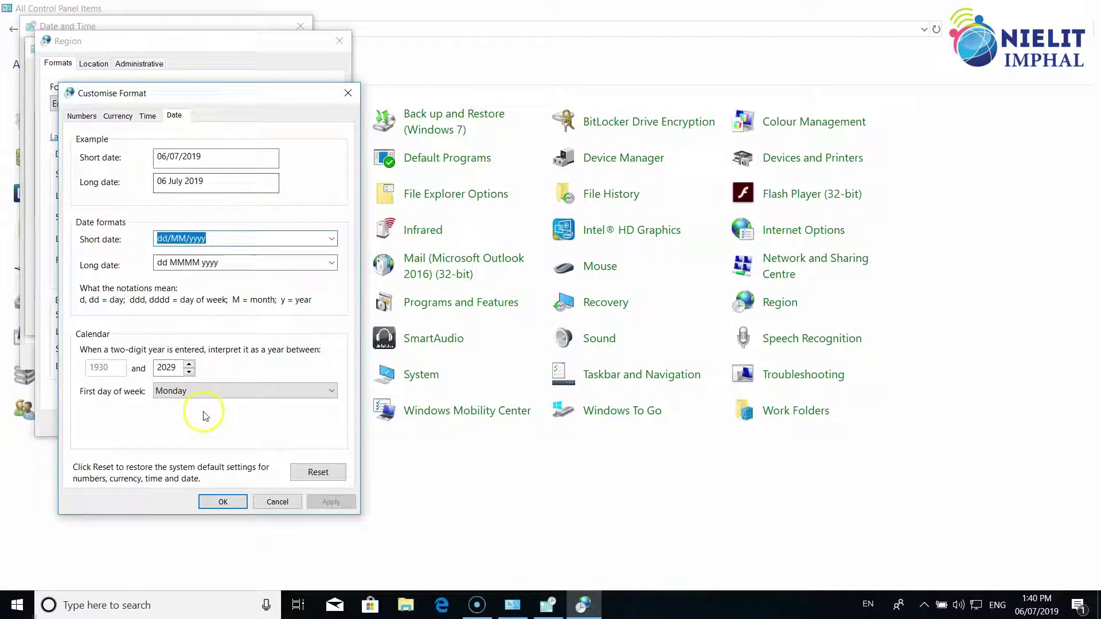
pyautogui.click(223, 502)
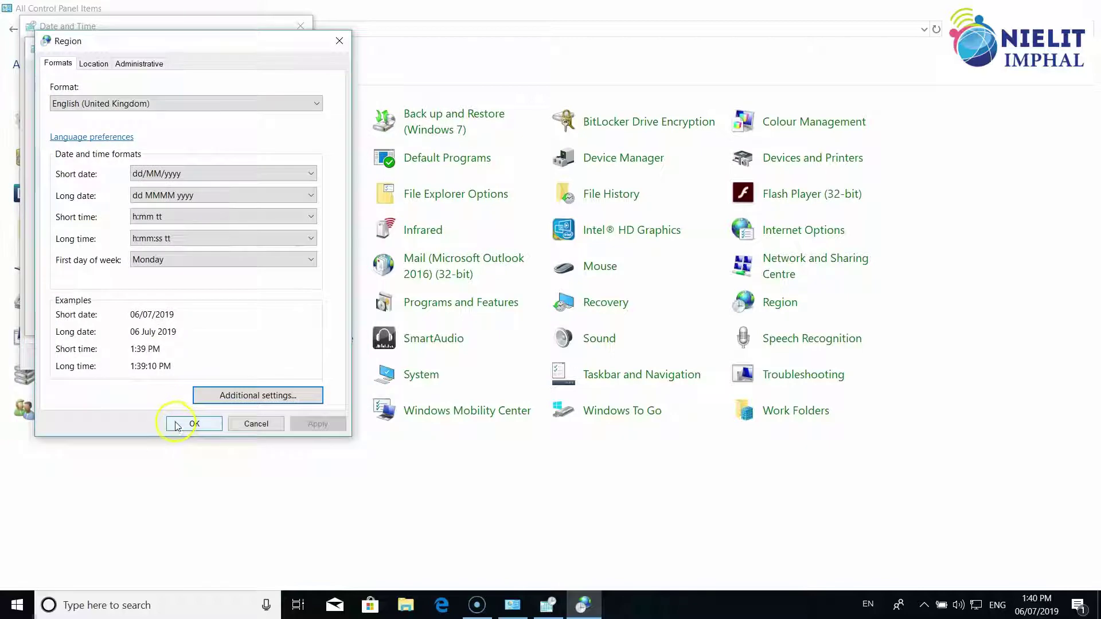
pyautogui.click(195, 424)
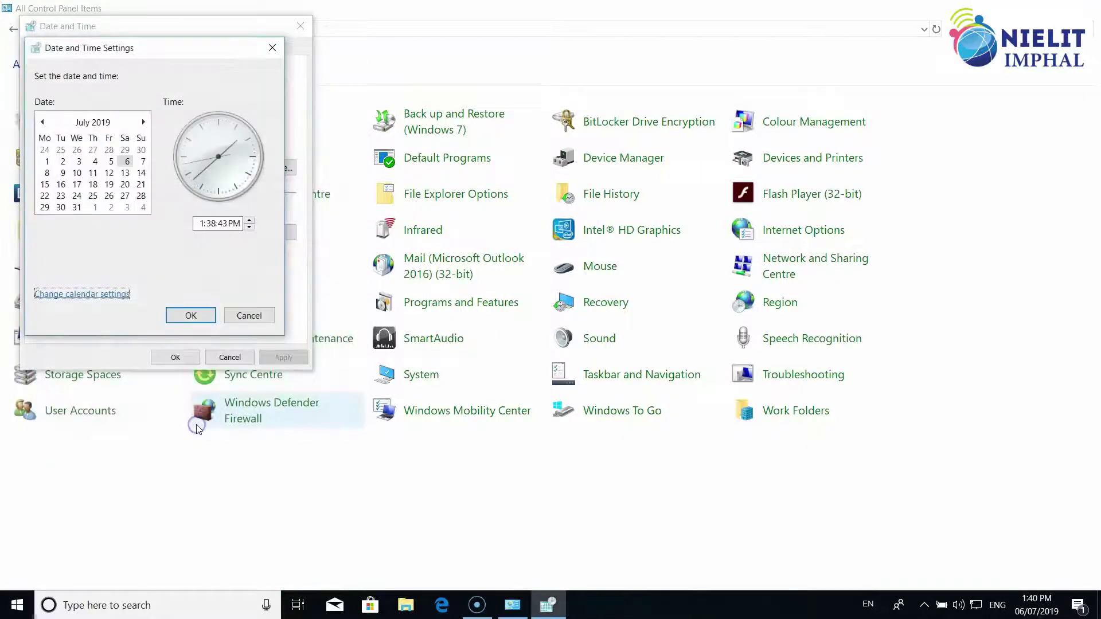
pyautogui.click(190, 315)
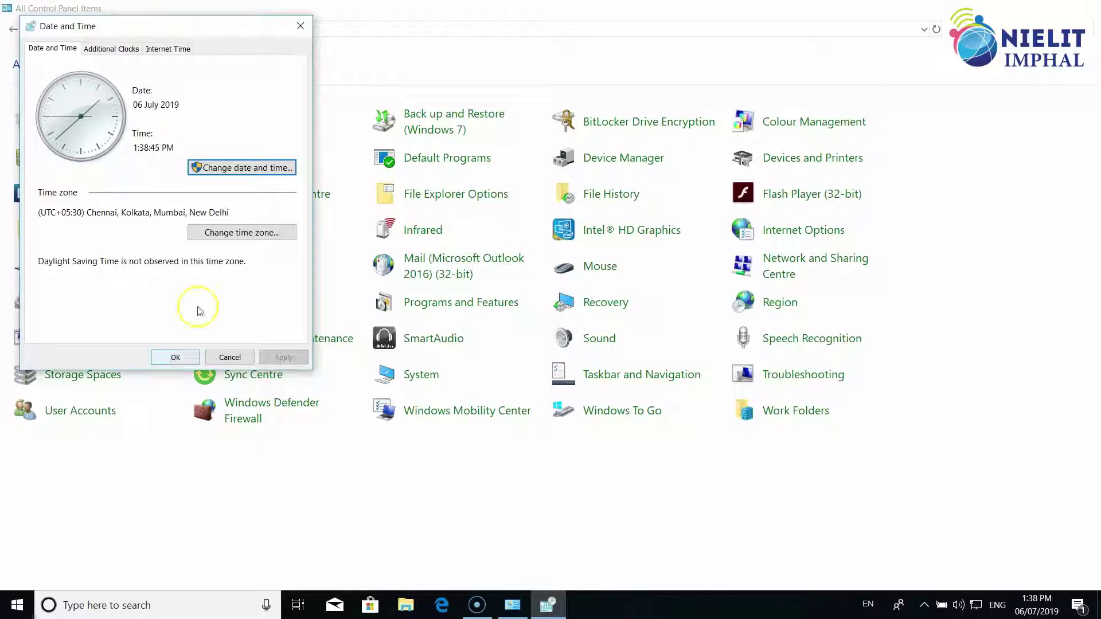
# Browse the available time zones, keep (UTC+05:30) Chennai, Kolkata, Mumbai, New Delhi, and confirm the date and time settings
pyautogui.click(262, 233)
pyautogui.click(89, 113)
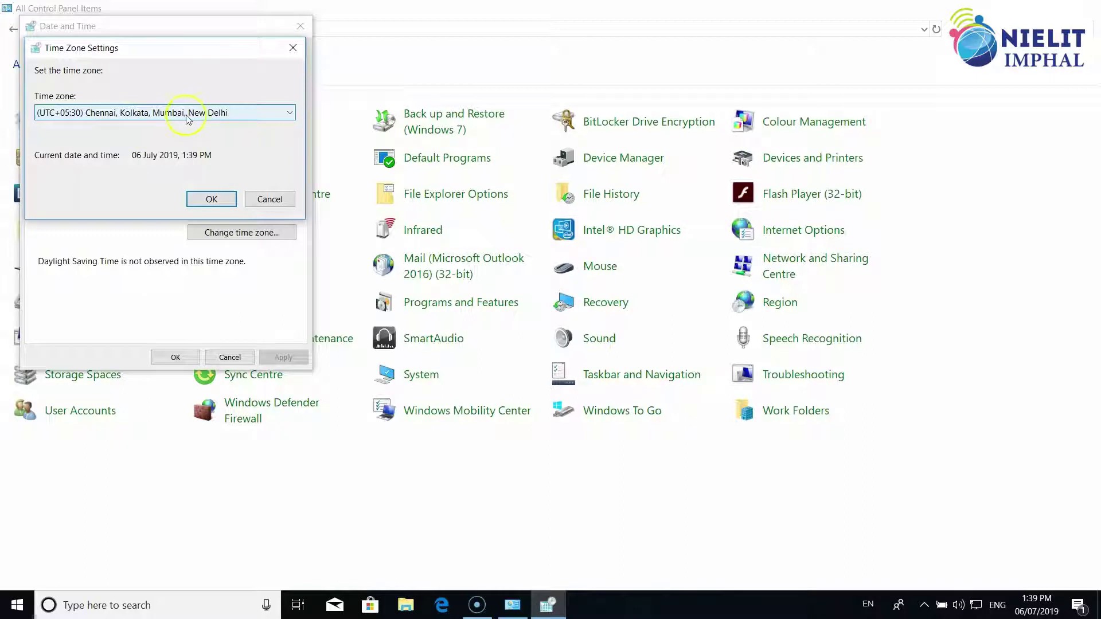
pyautogui.click(291, 113)
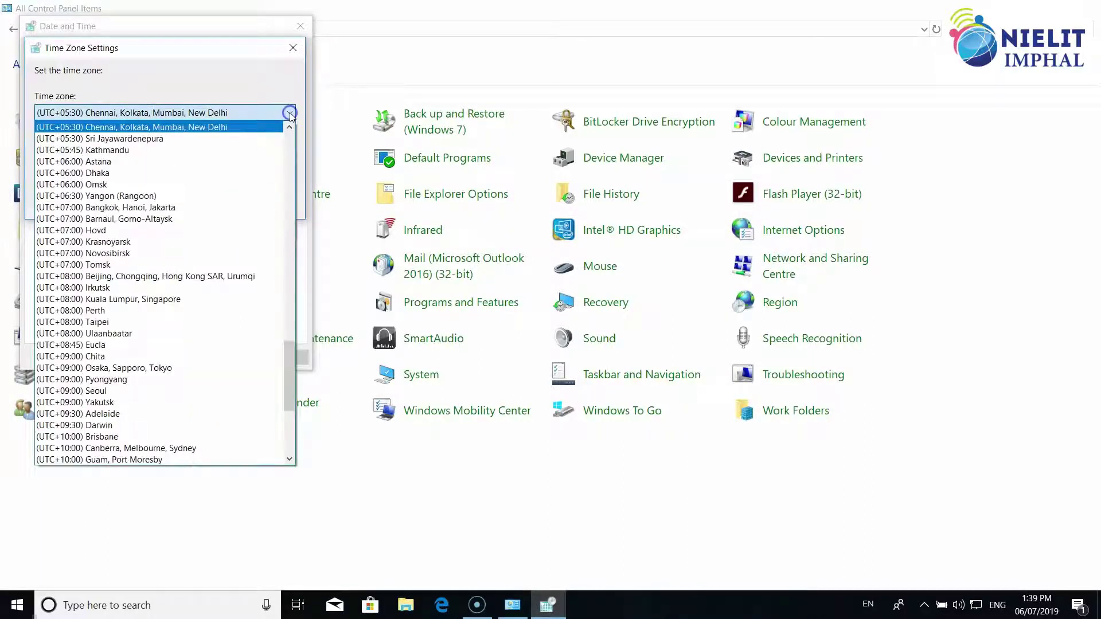
pyautogui.click(136, 152)
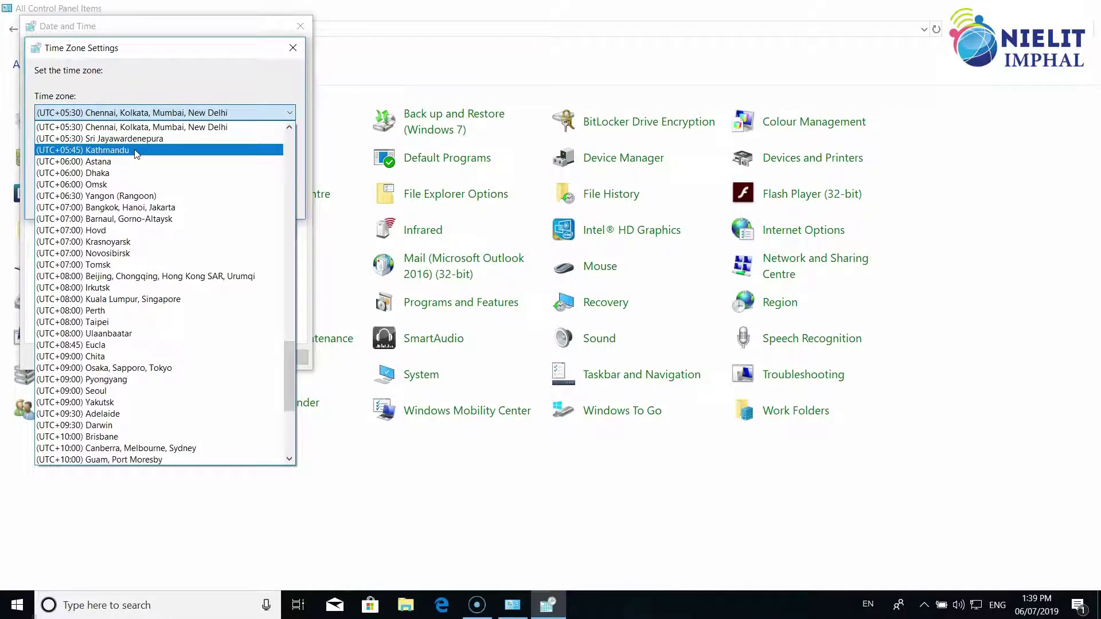
pyautogui.click(176, 118)
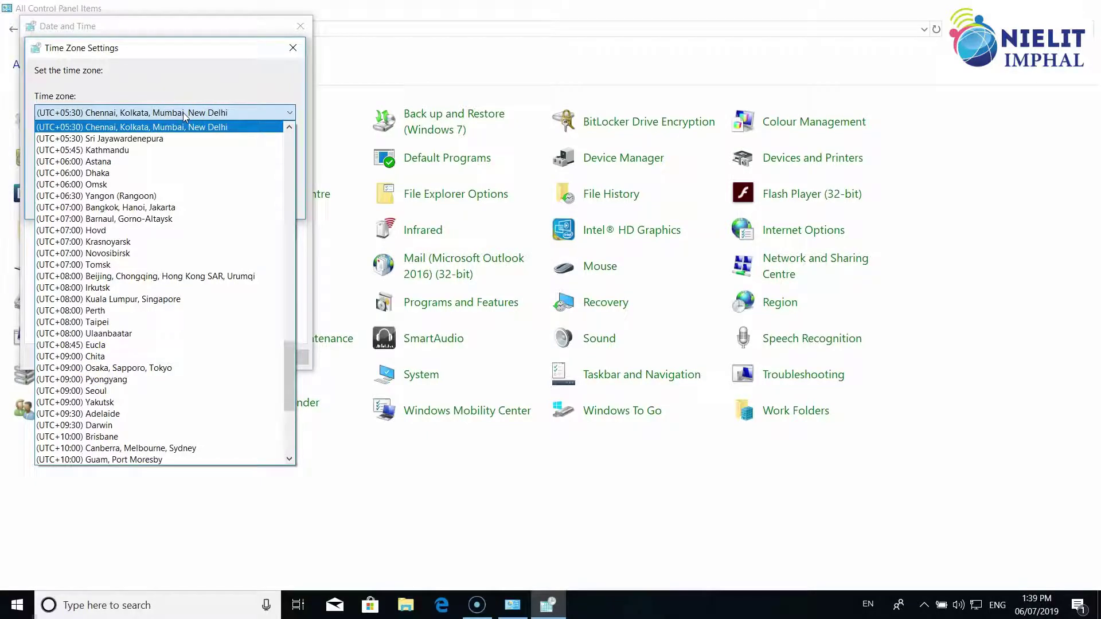
pyautogui.click(184, 112)
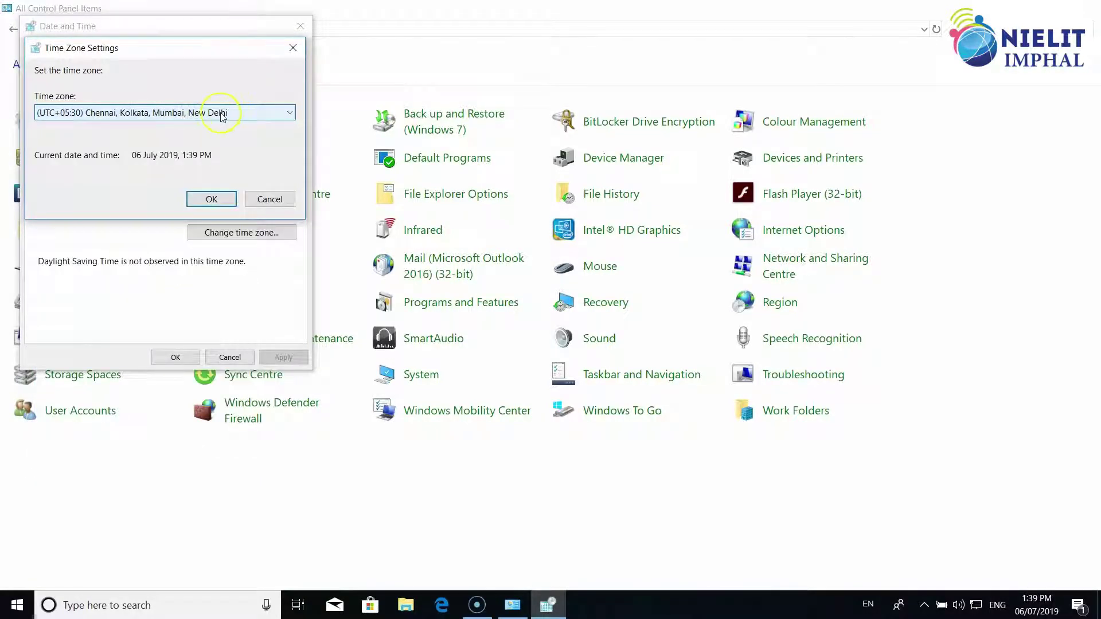
pyautogui.click(210, 199)
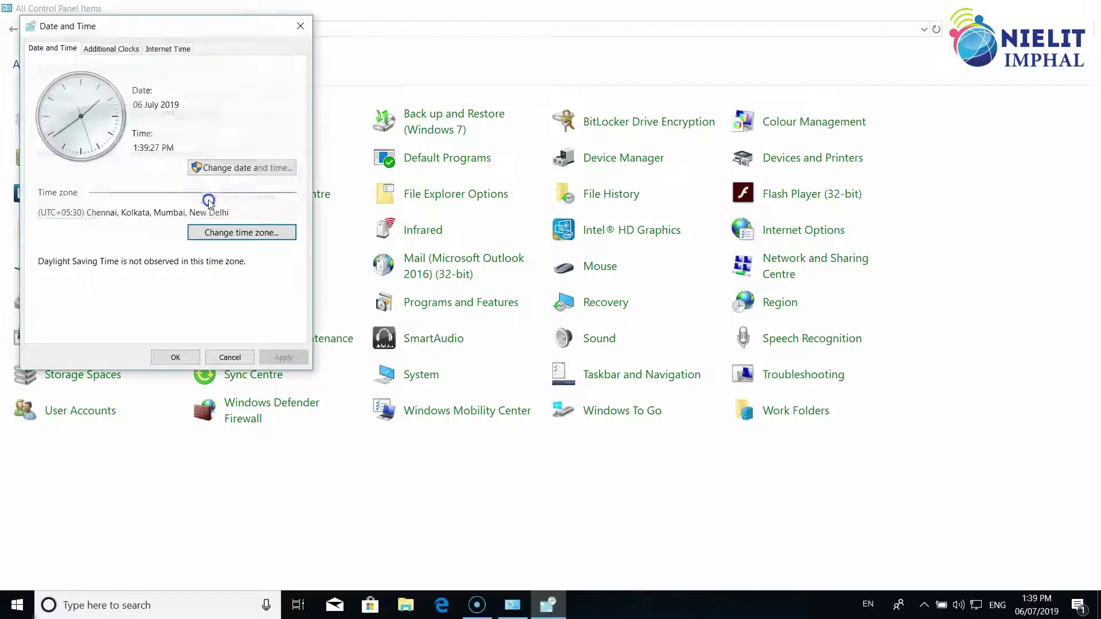
pyautogui.click(175, 357)
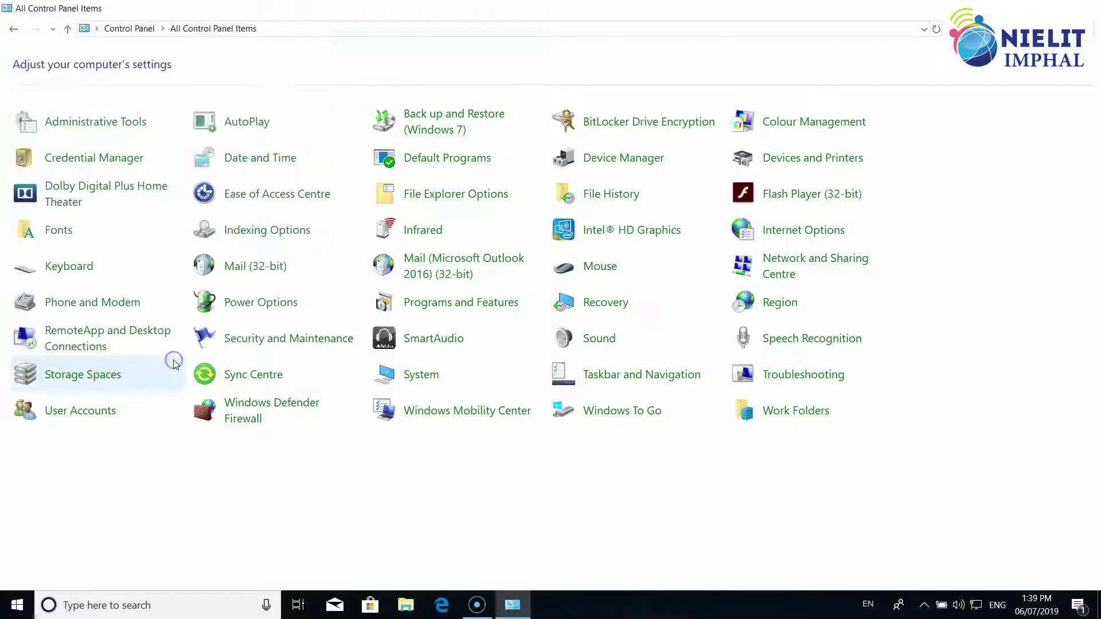
pyautogui.moveTo(1058, 616)
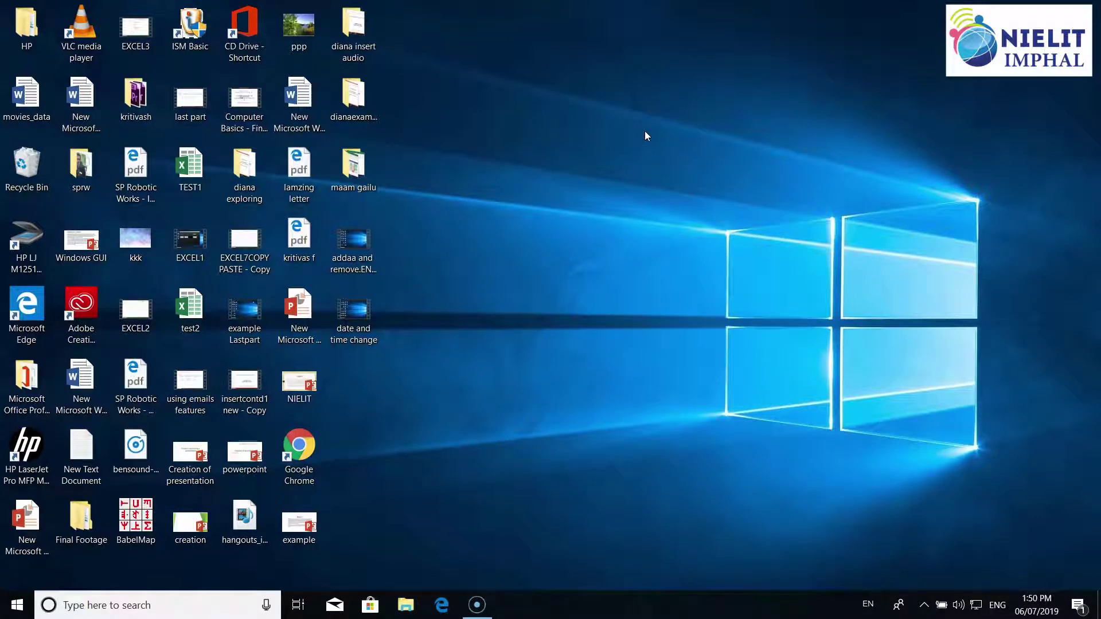
# Find and open the Control Panel through the system search, and show Programs and Features
pyautogui.click(73, 601)
pyautogui.write('co')
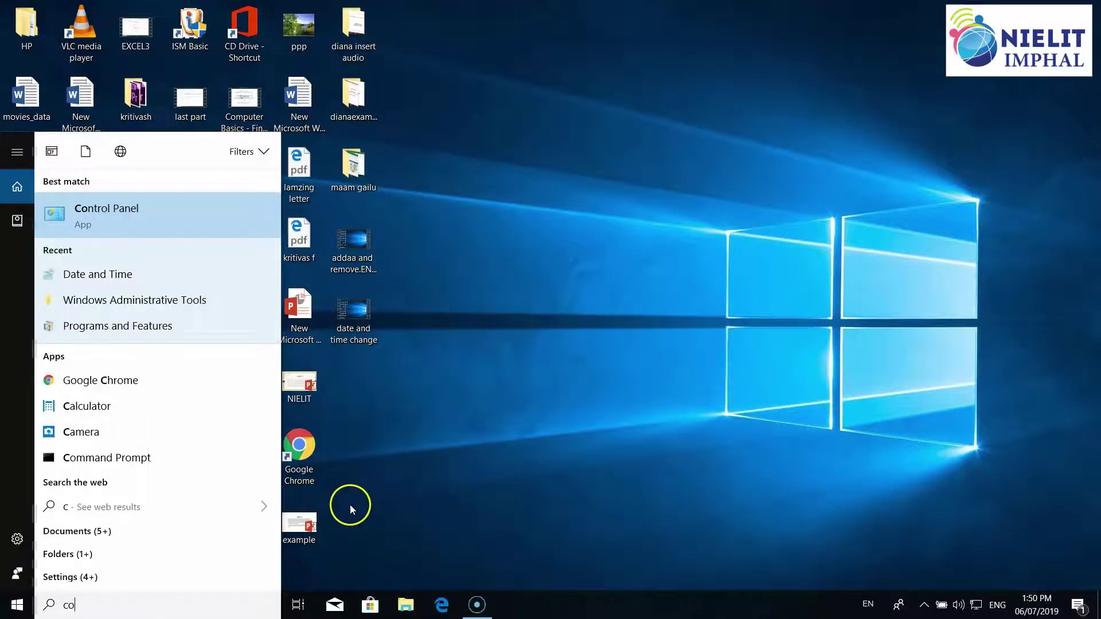
pyautogui.click(118, 213)
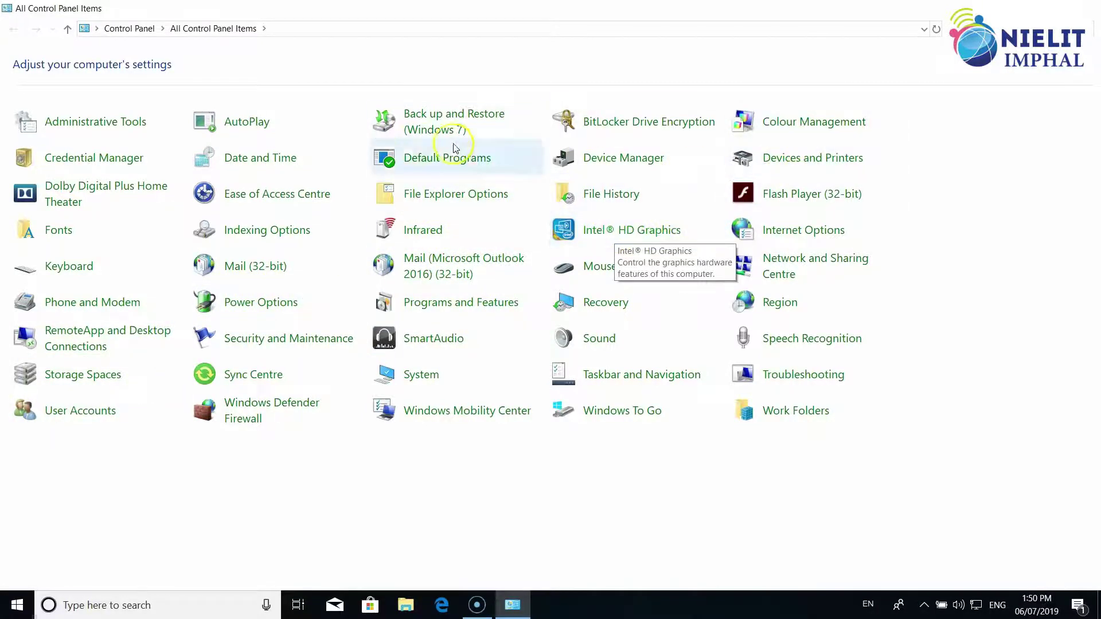
pyautogui.click(624, 172)
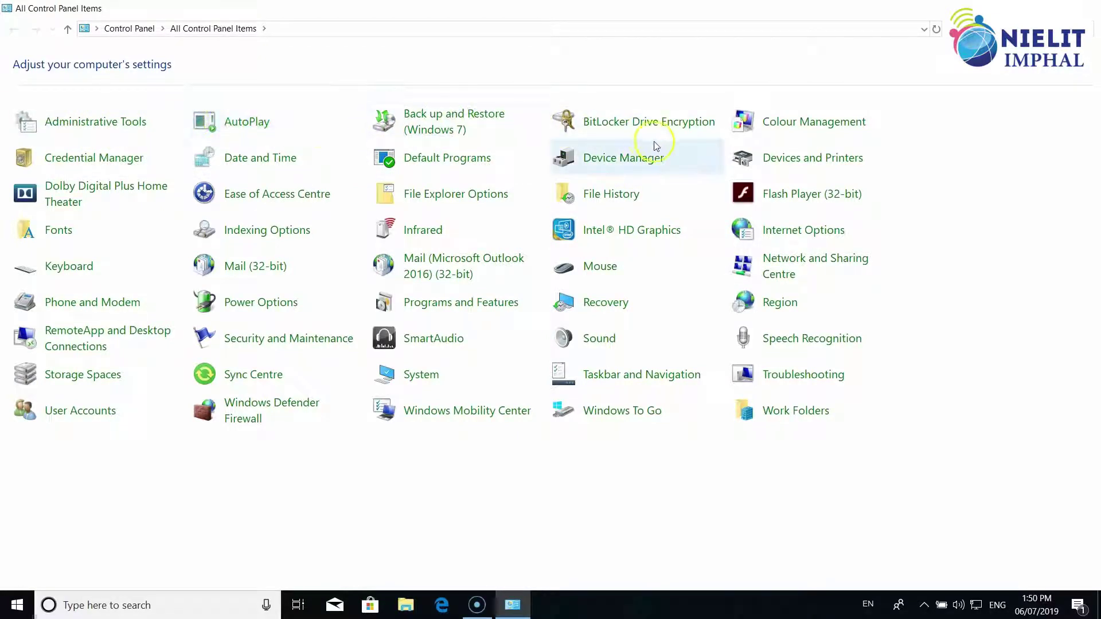
pyautogui.click(440, 308)
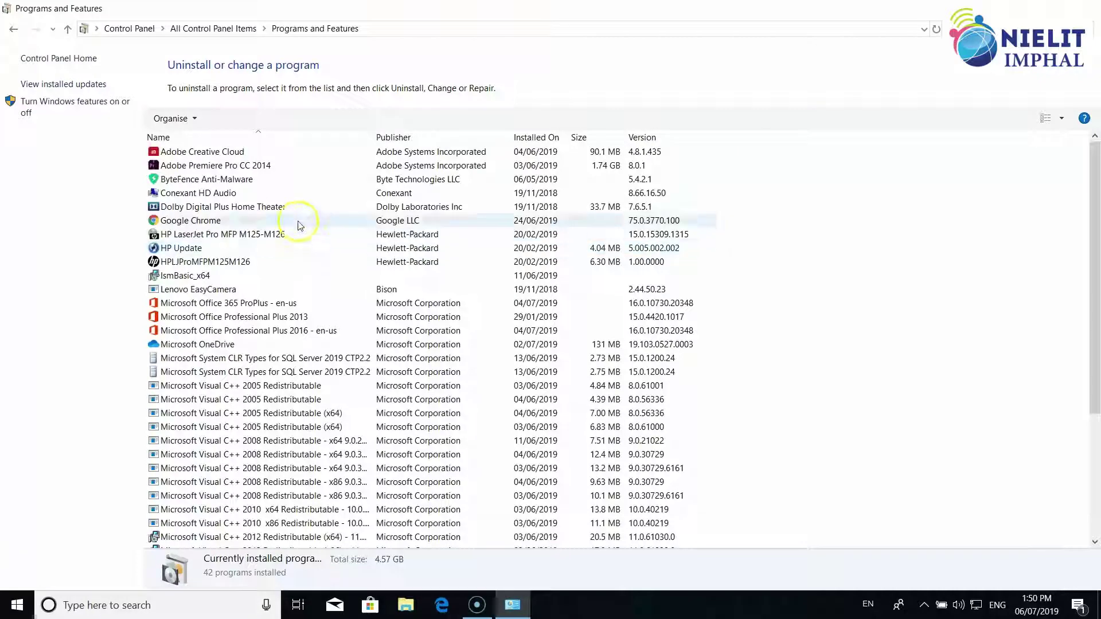
# Look through the installed programs, then uninstall WinRAR 5.71 (64-bit) and confirm its removal
pyautogui.scroll(-5, 296, 205)
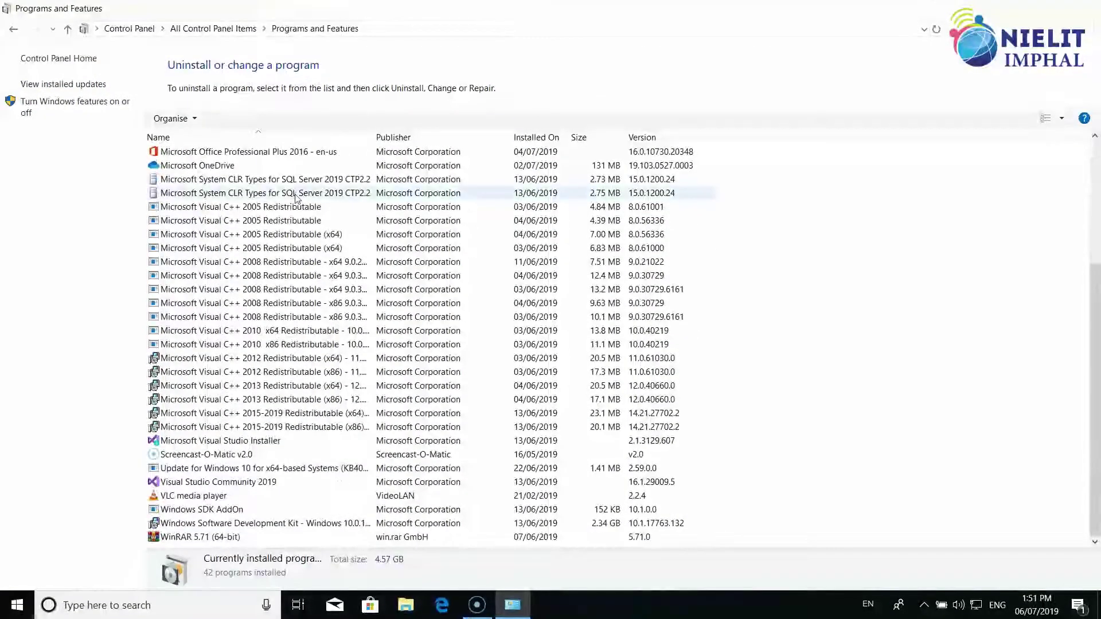
pyautogui.scroll(2, 251, 308)
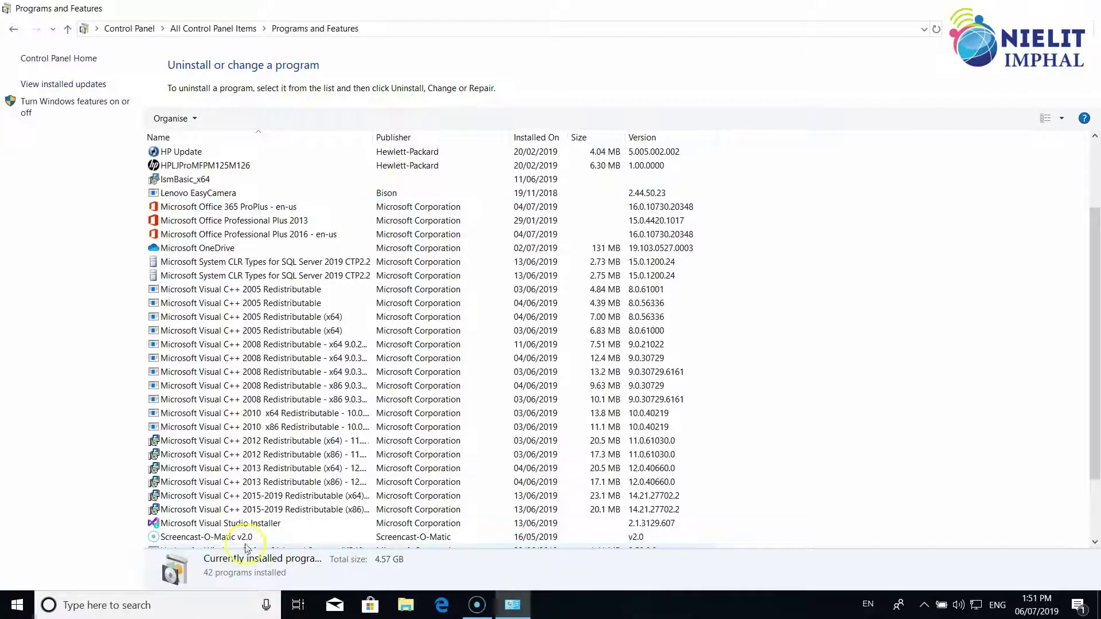
pyautogui.scroll(1, 228, 288)
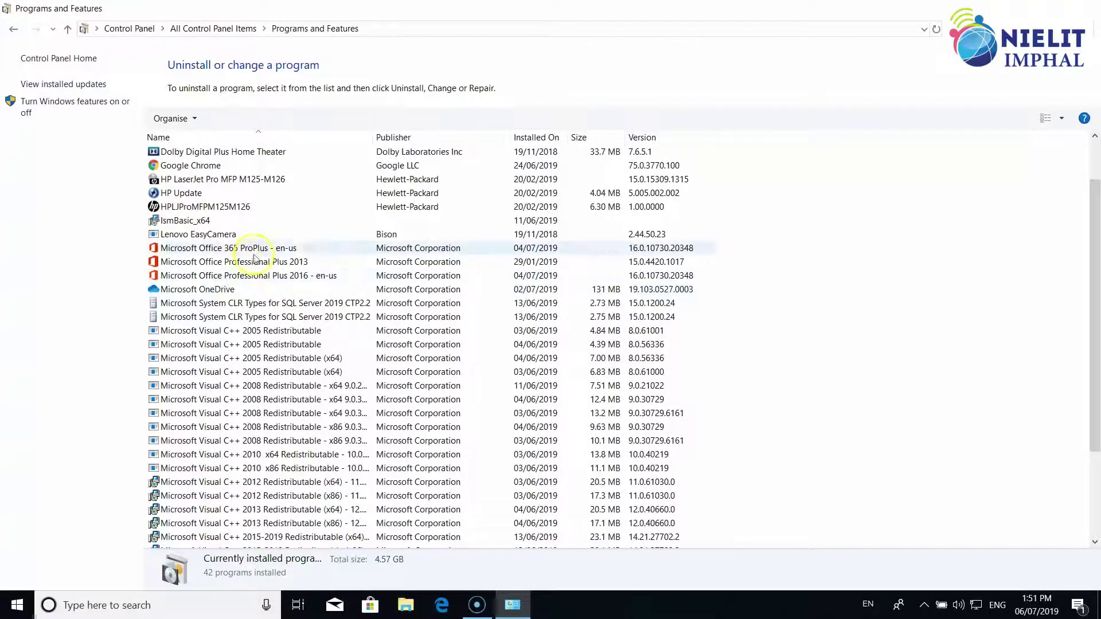
pyautogui.click(211, 251)
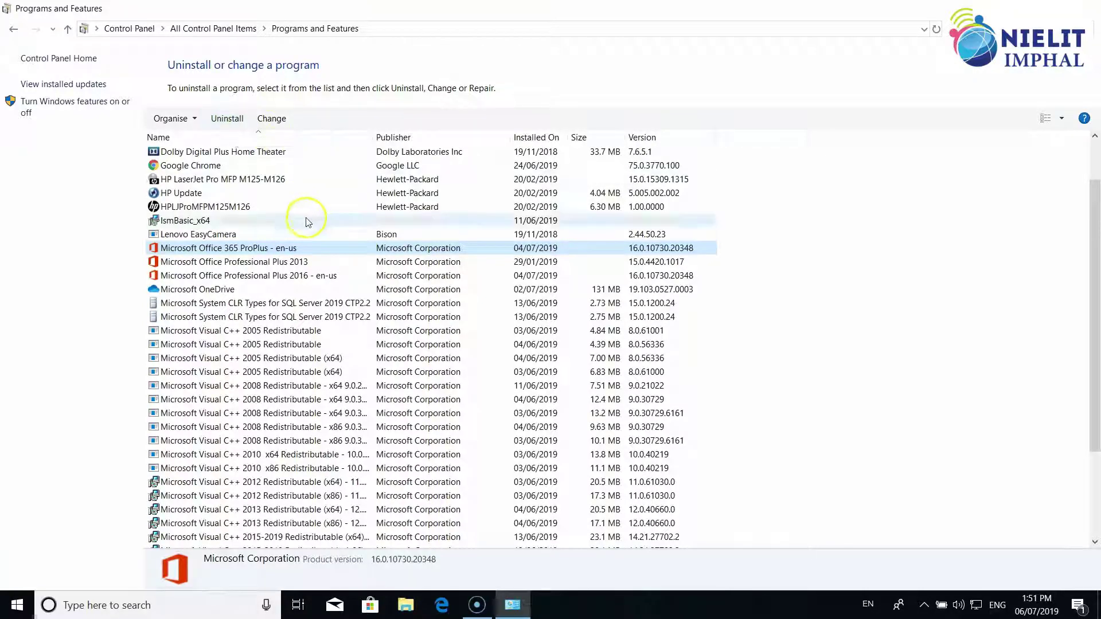
pyautogui.scroll(1, 292, 241)
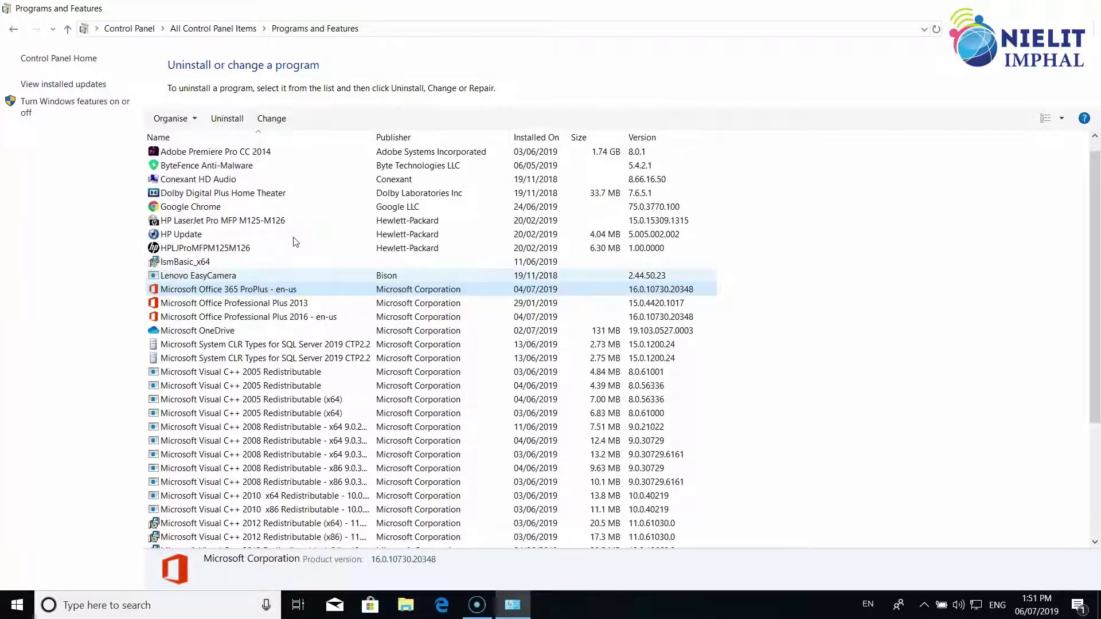
pyautogui.scroll(-4, 306, 234)
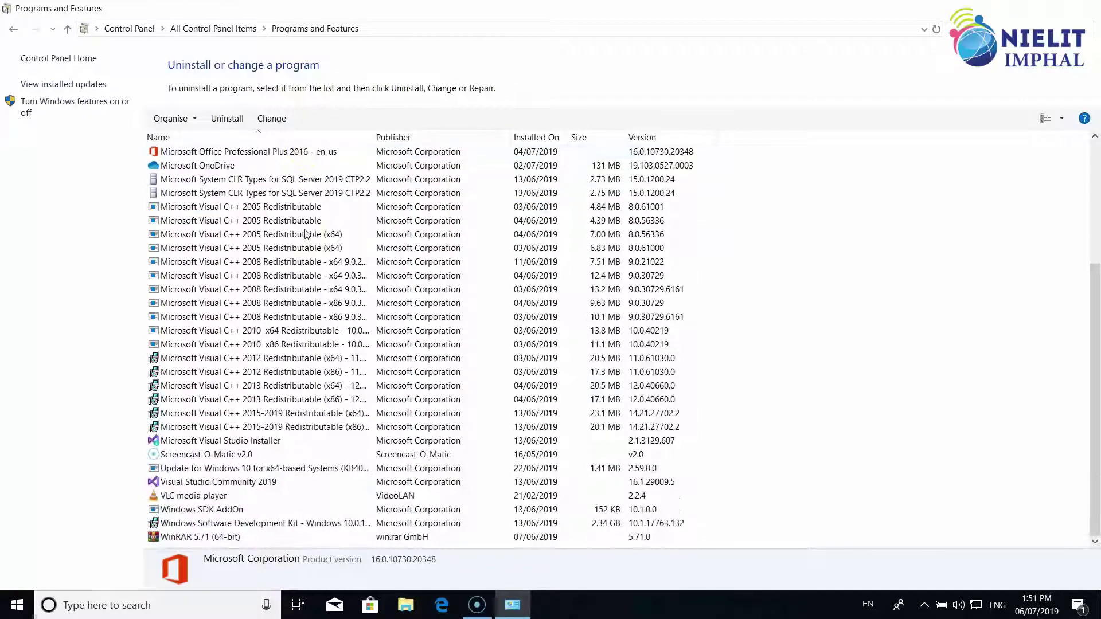
pyautogui.click(205, 539)
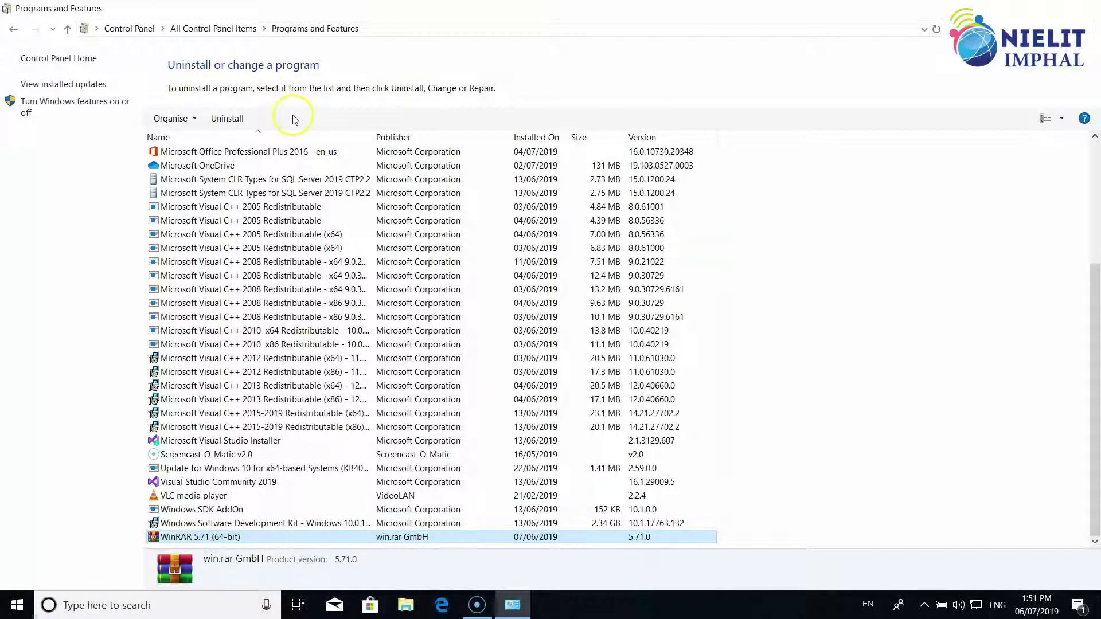
pyautogui.click(233, 118)
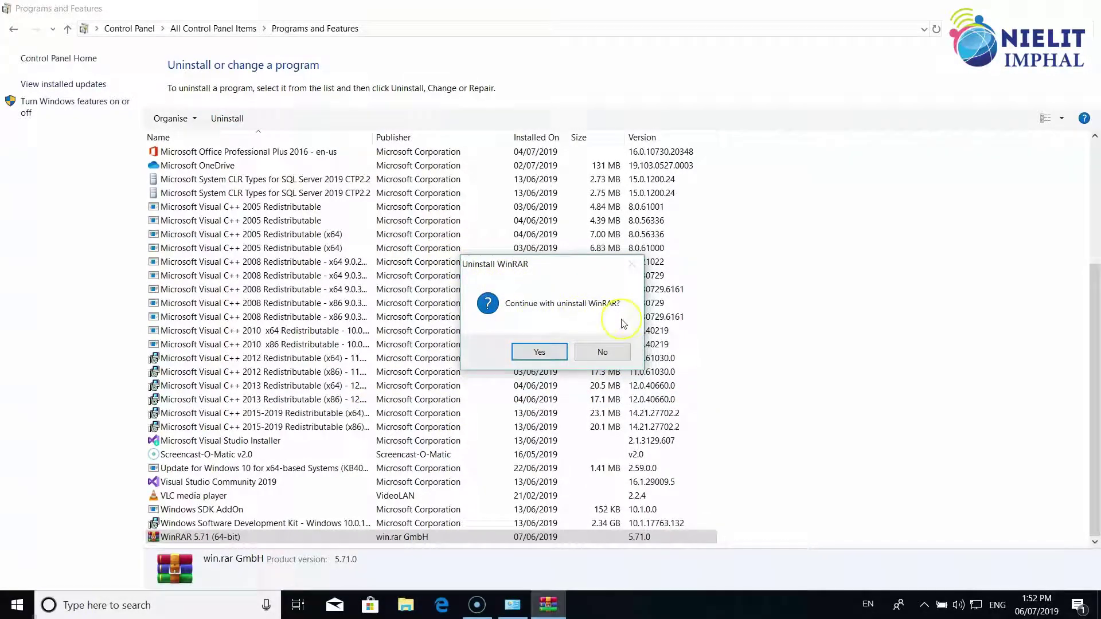
pyautogui.click(539, 352)
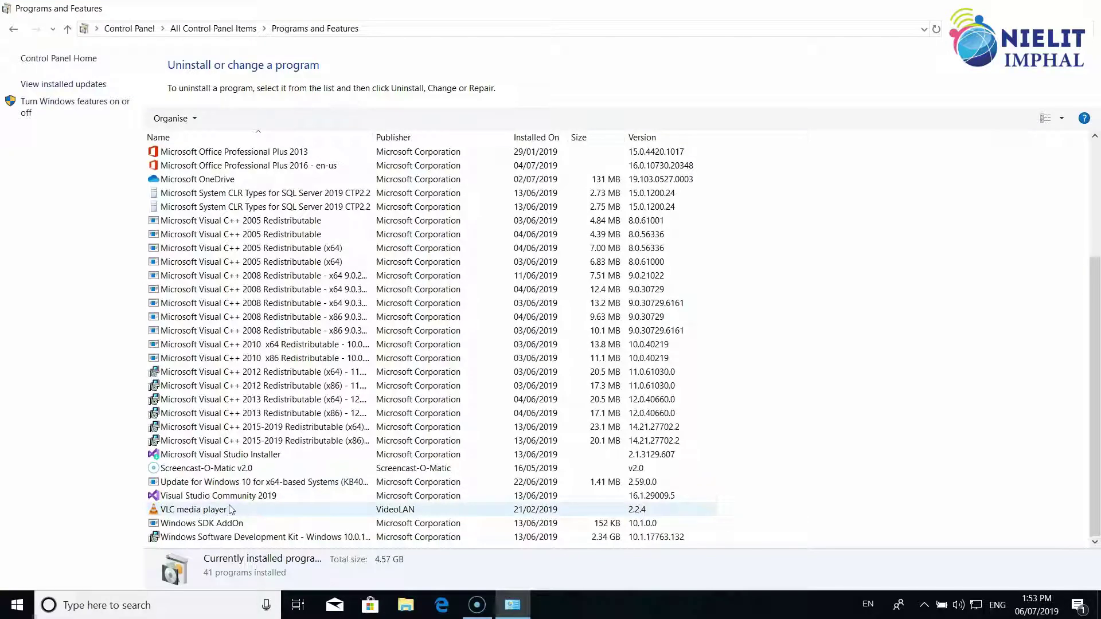
# Open the list for turning Windows features on or off and enable Internet Information Services
pyautogui.click(416, 167)
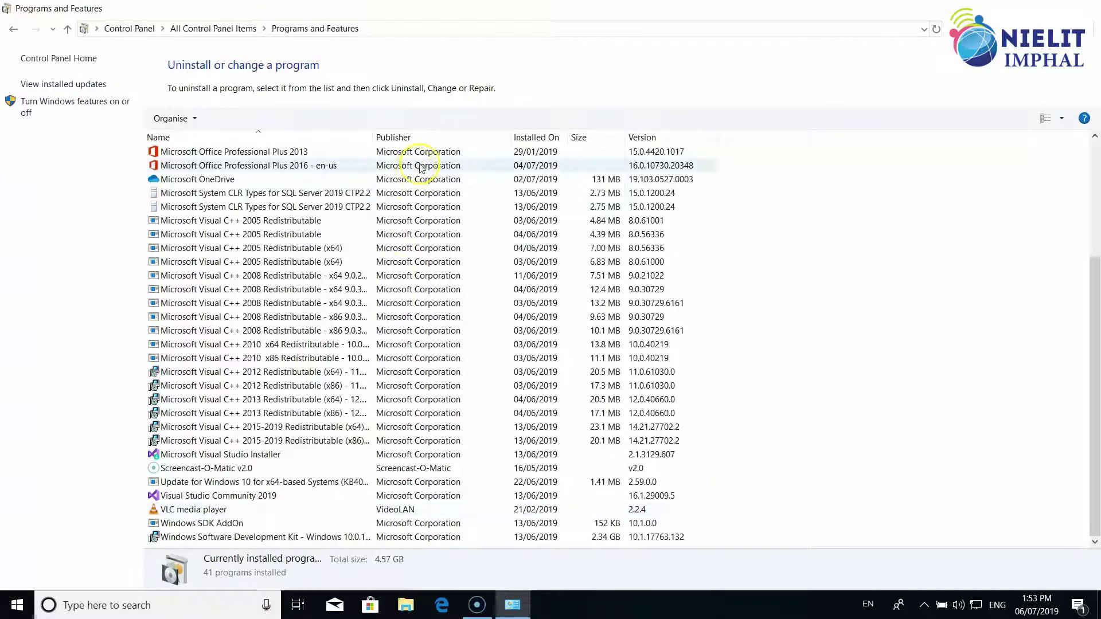
pyautogui.click(68, 105)
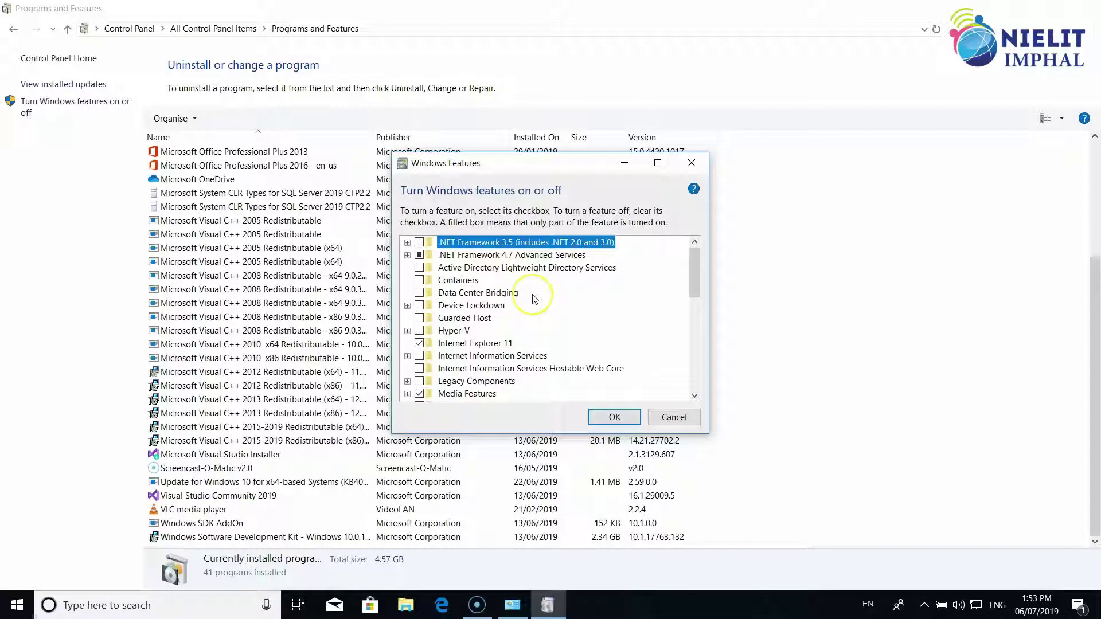
pyautogui.scroll(-1, 533, 298)
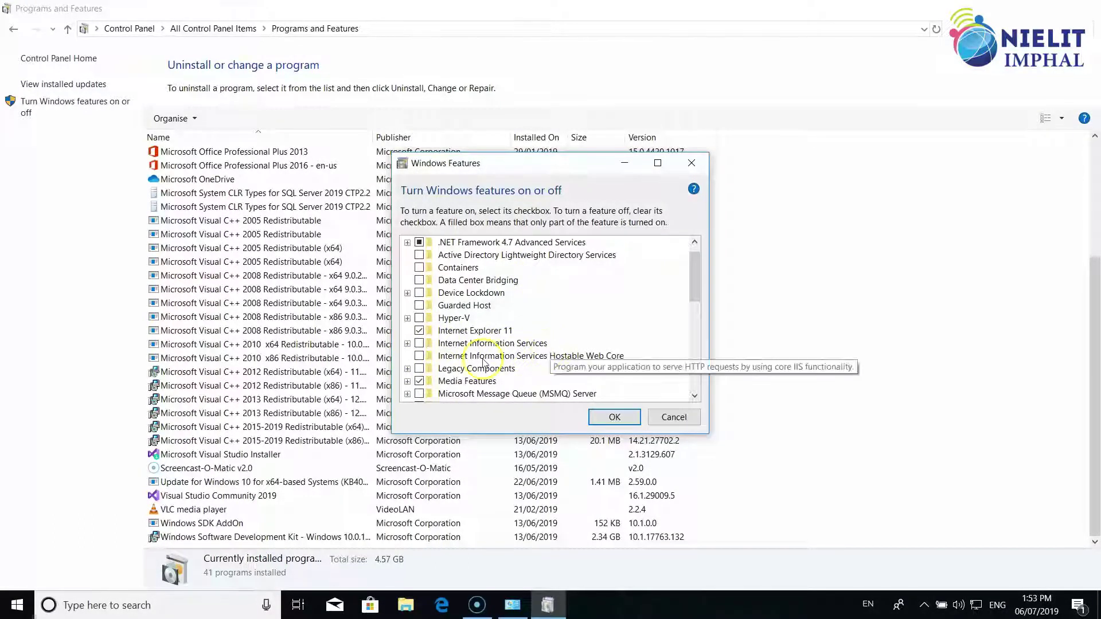
pyautogui.click(422, 345)
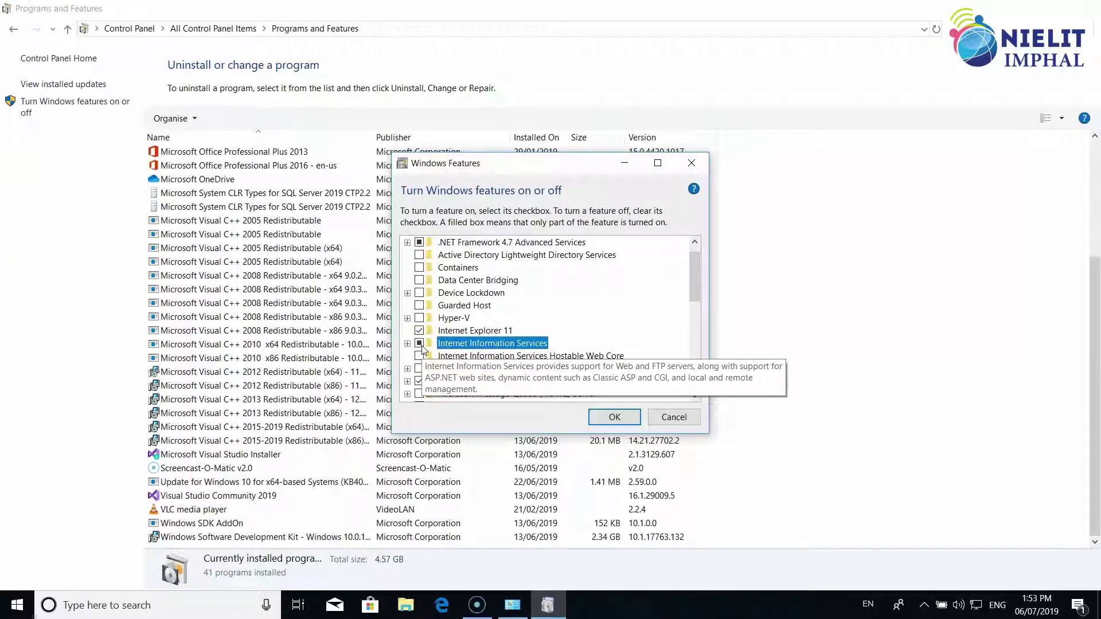
pyautogui.click(419, 345)
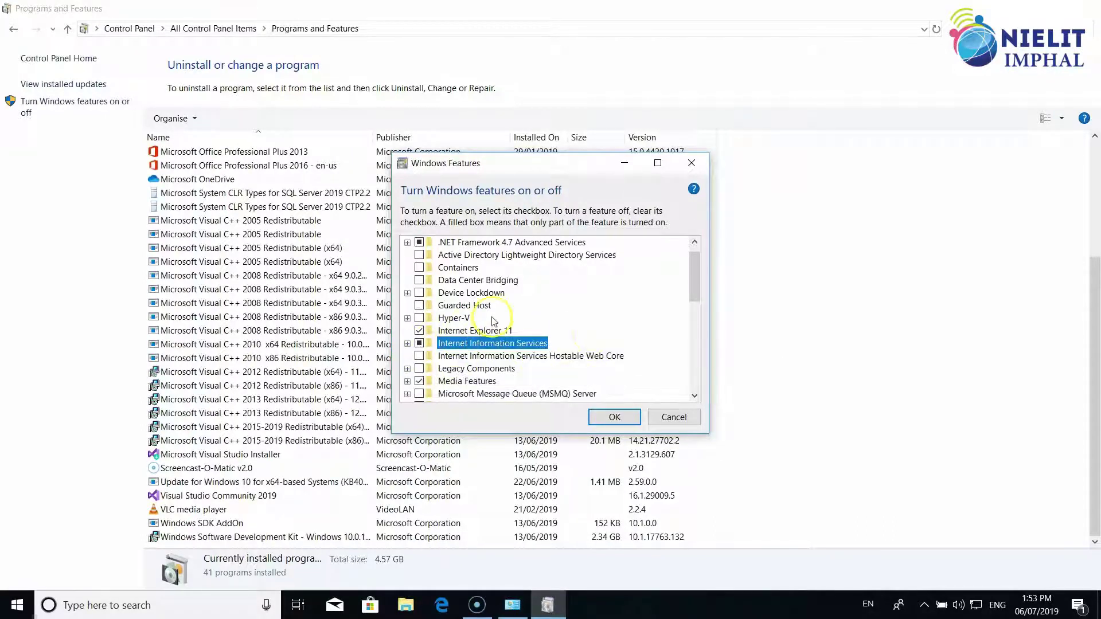
pyautogui.click(537, 340)
# Turn the Telnet Client feature on and off again, and accept the Windows feature settings
pyautogui.moveTo(692, 284); pyautogui.dragTo(692, 357)
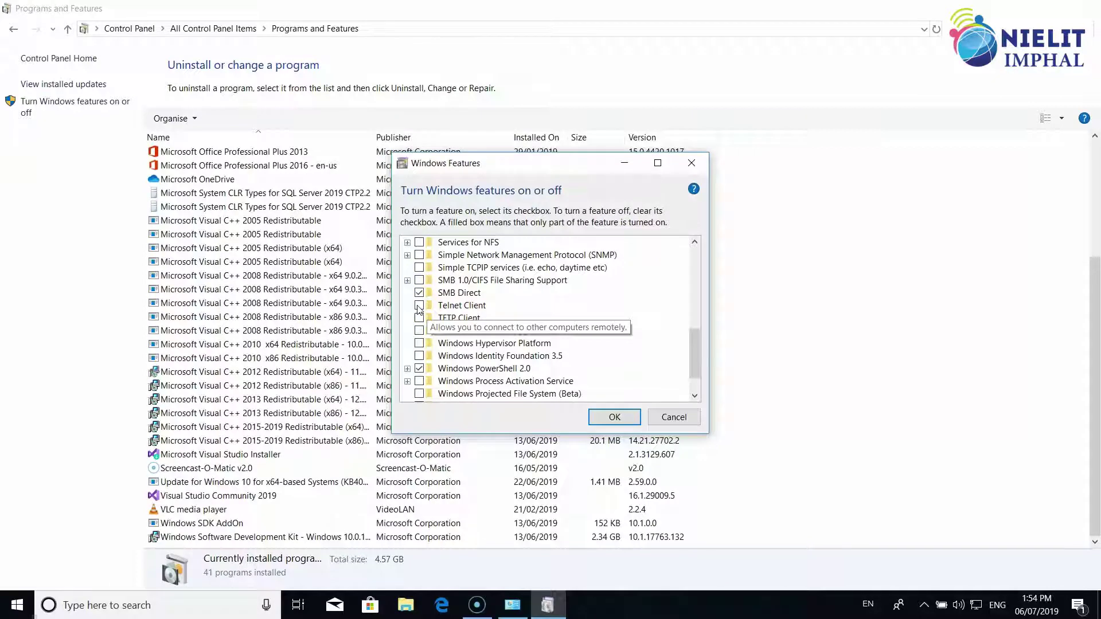
pyautogui.click(493, 308)
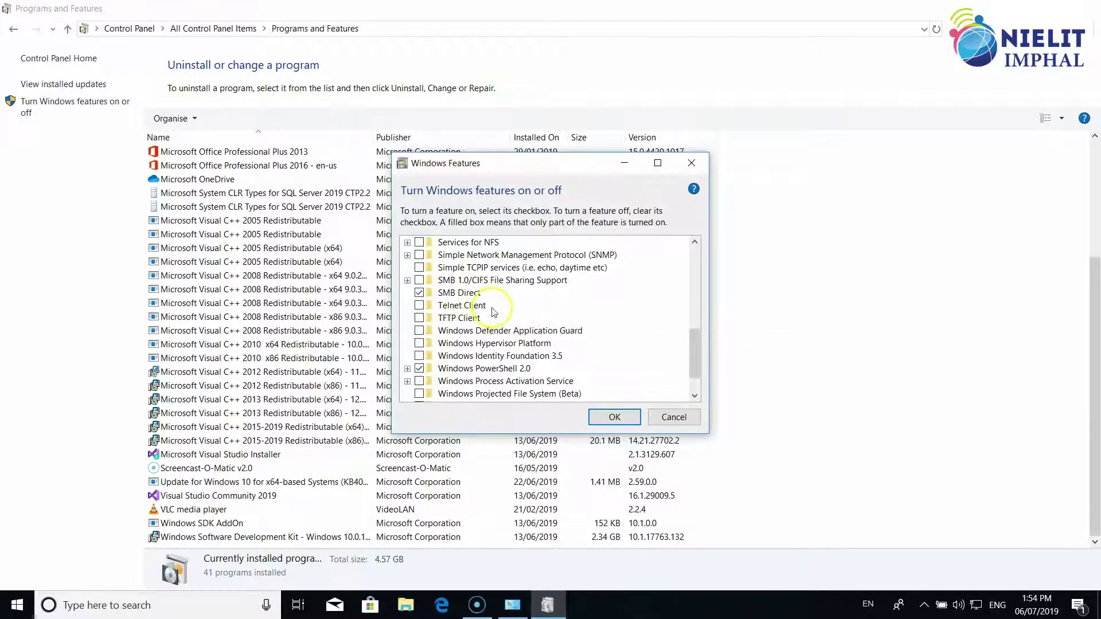
pyautogui.click(421, 308)
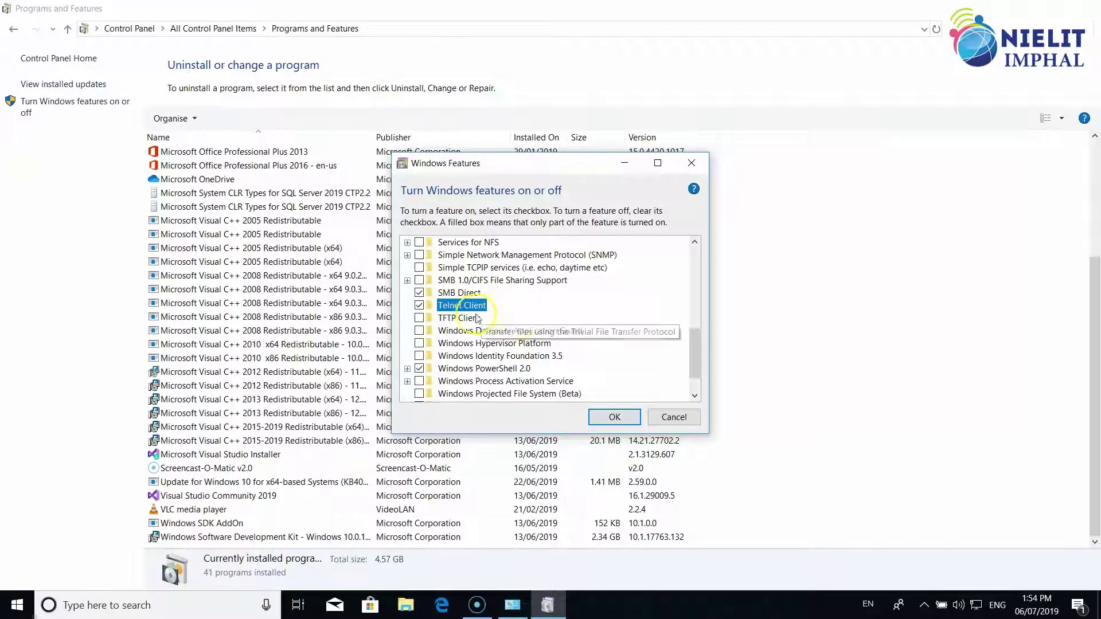
pyautogui.click(419, 305)
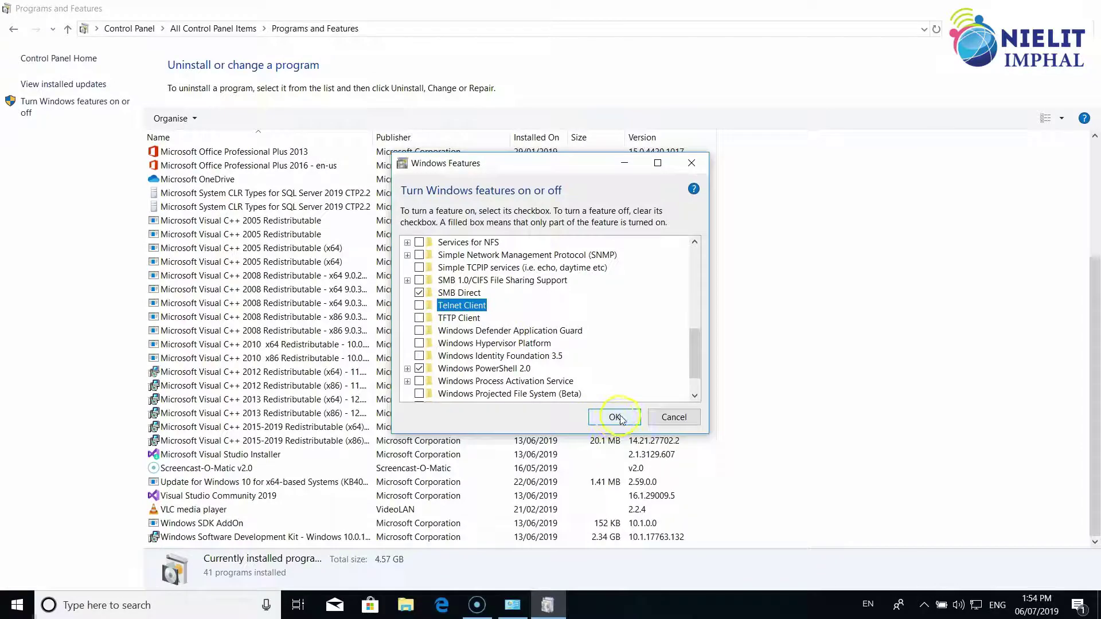
pyautogui.click(614, 417)
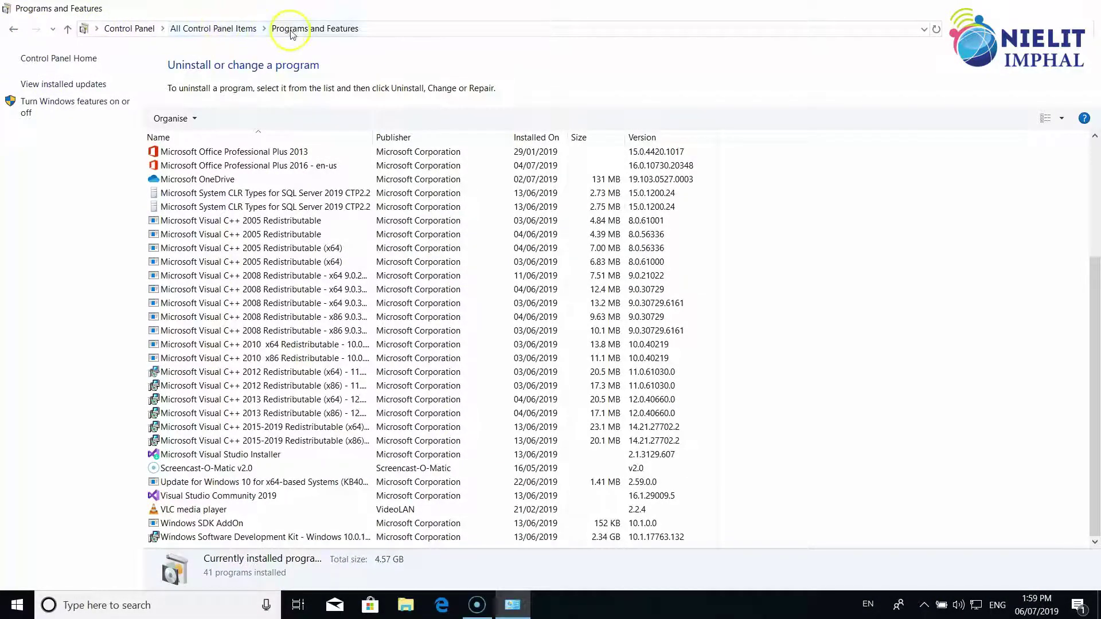
# Return from Programs and Features to the overview of all Control Panel items
pyautogui.click(222, 28)
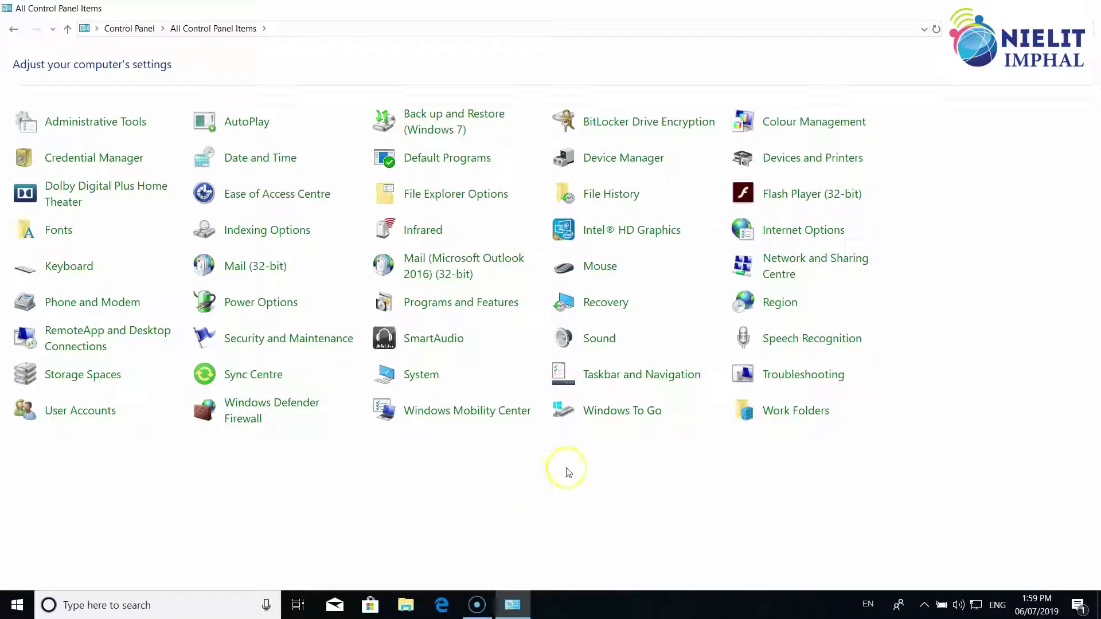
pyautogui.click(632, 446)
pyautogui.moveTo(511, 603)
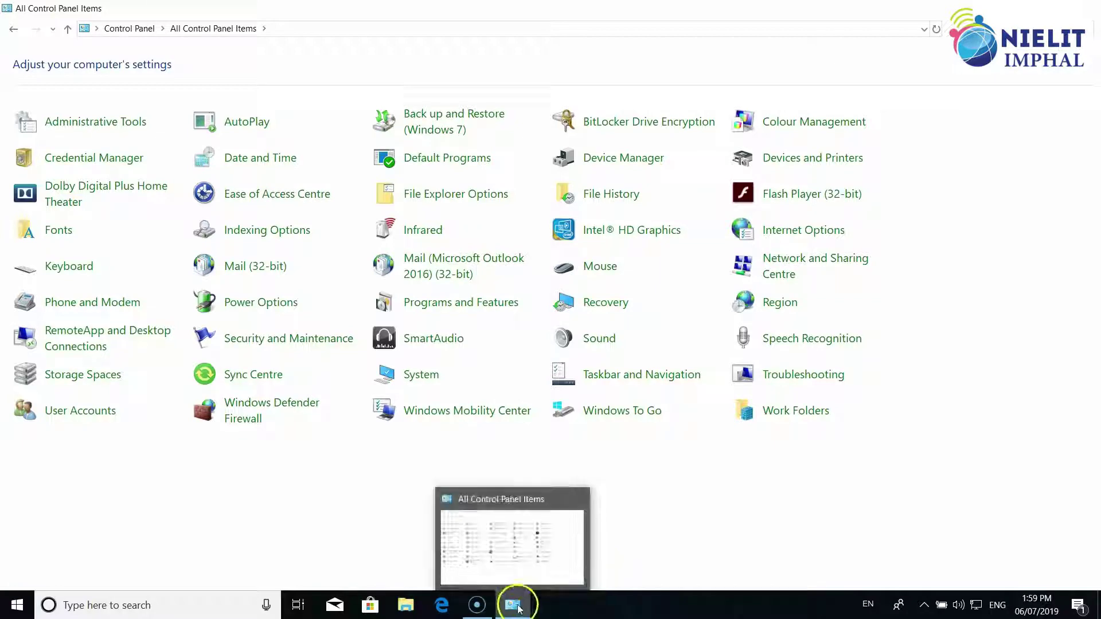
pyautogui.click(450, 308)
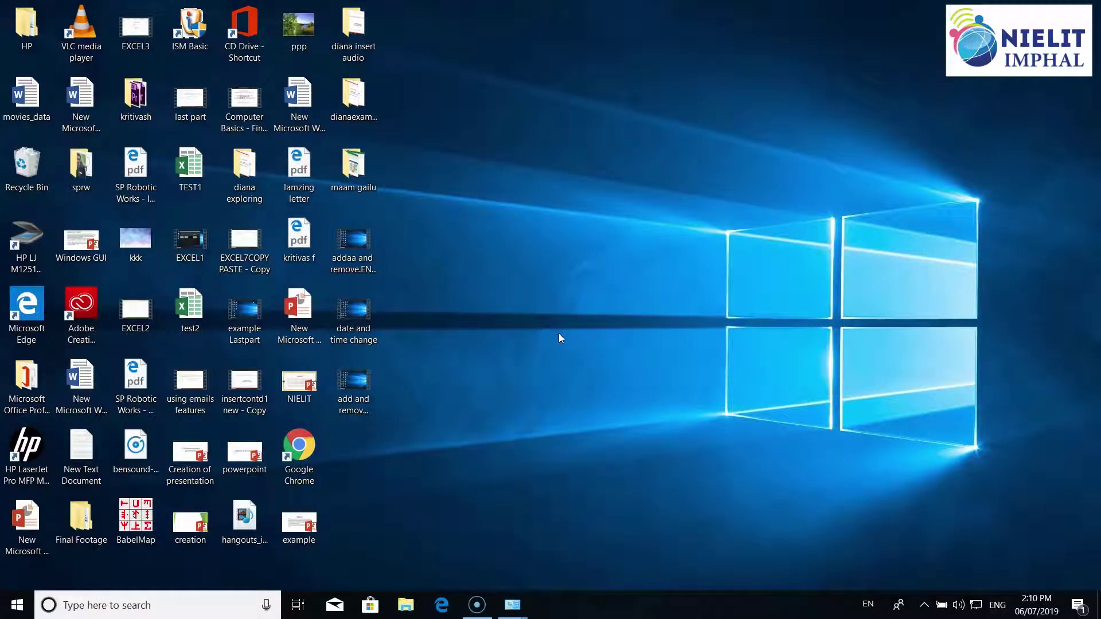
pyautogui.click(585, 328)
pyautogui.click(623, 283)
pyautogui.click(446, 313)
pyautogui.click(499, 391)
# Find and open the Control Panel through the system search, and show Devices and Printers
pyautogui.click(97, 605)
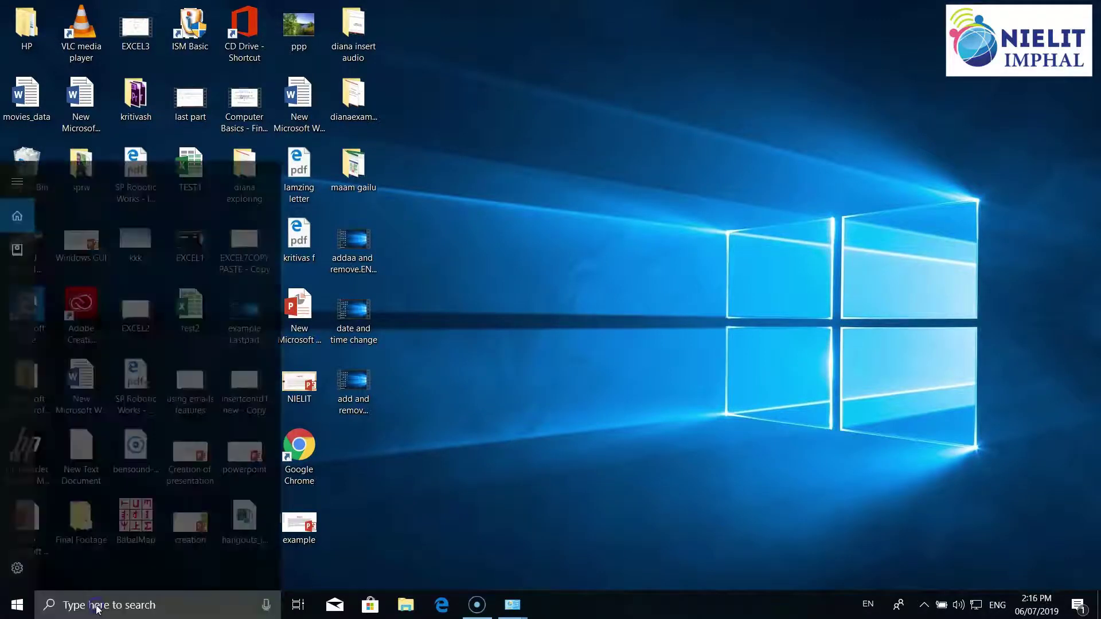
pyautogui.write('co')
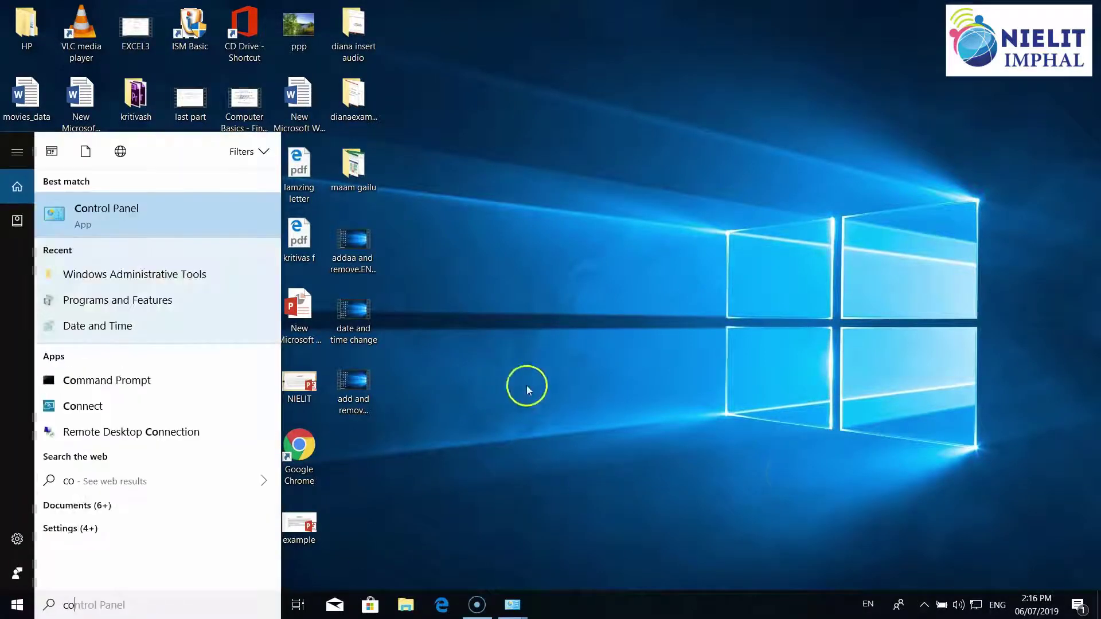
pyautogui.click(117, 215)
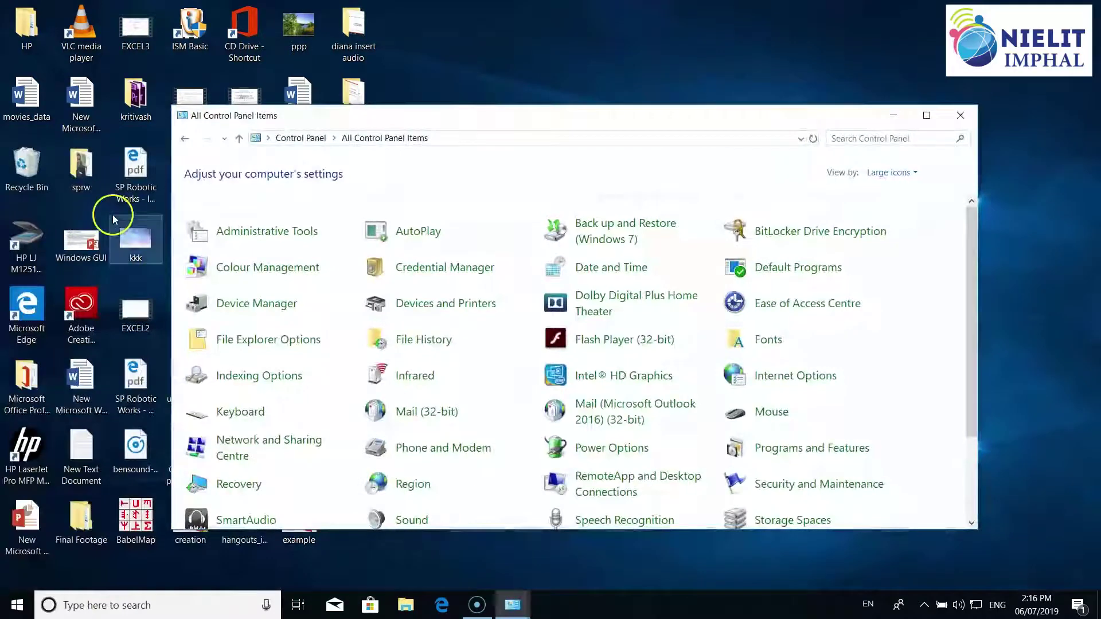
pyautogui.click(455, 308)
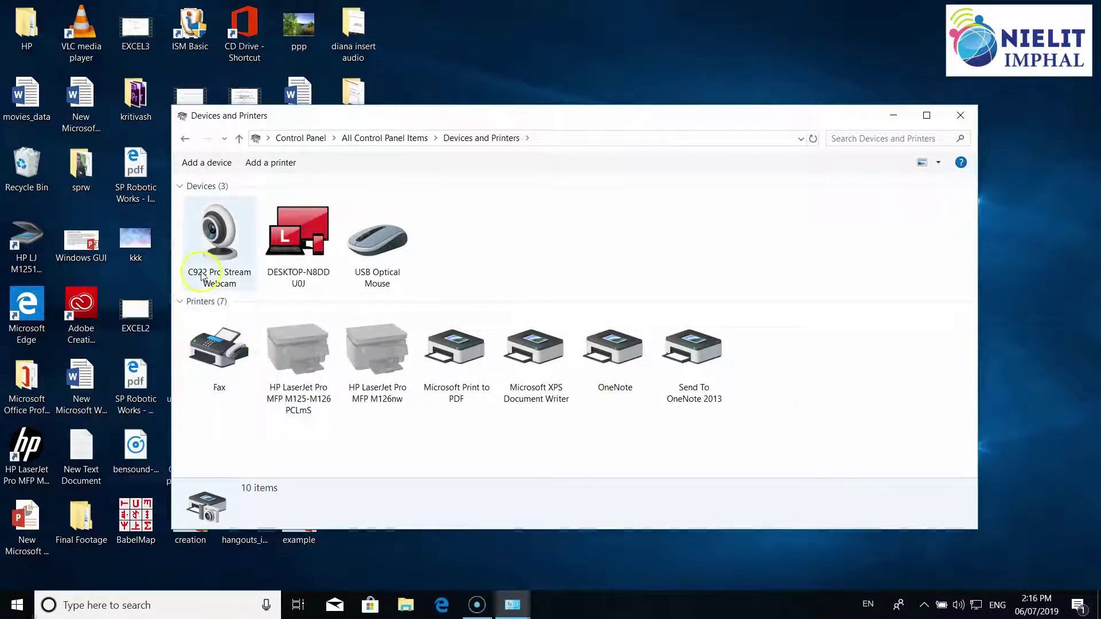
pyautogui.click(241, 252)
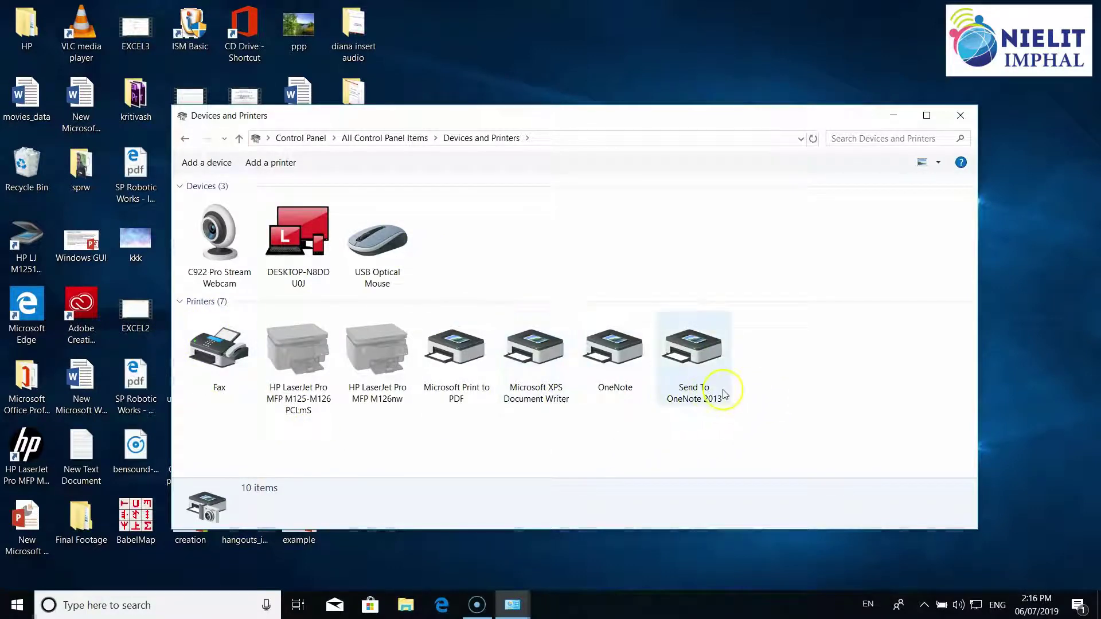
# Start adding a printer that isn't listed and choose to select a shared printer by name
pyautogui.moveTo(723, 394)
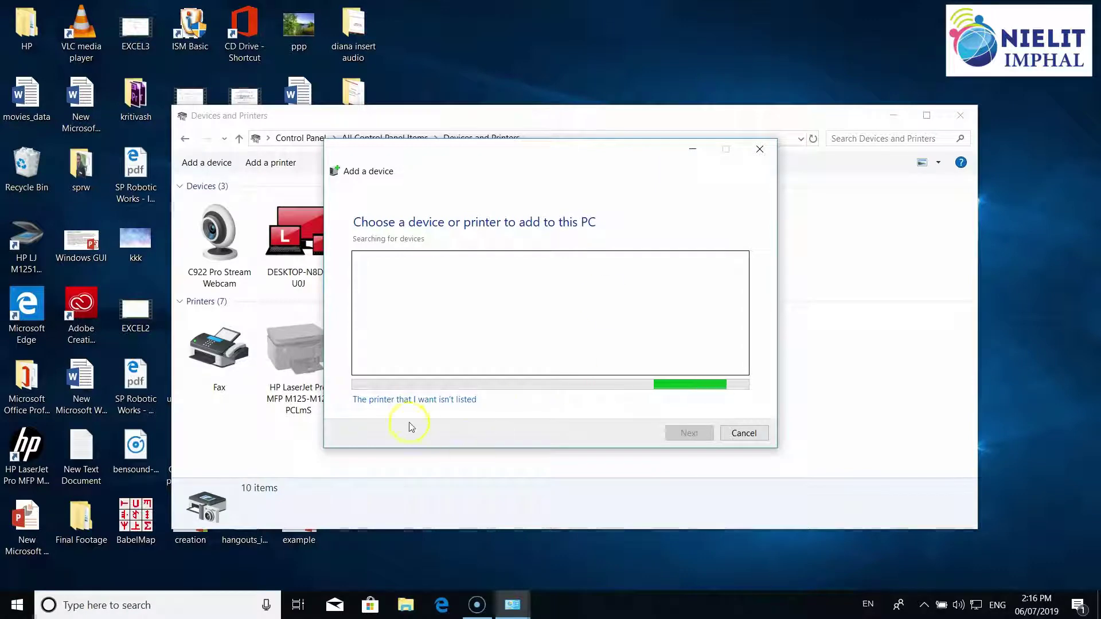
pyautogui.click(388, 401)
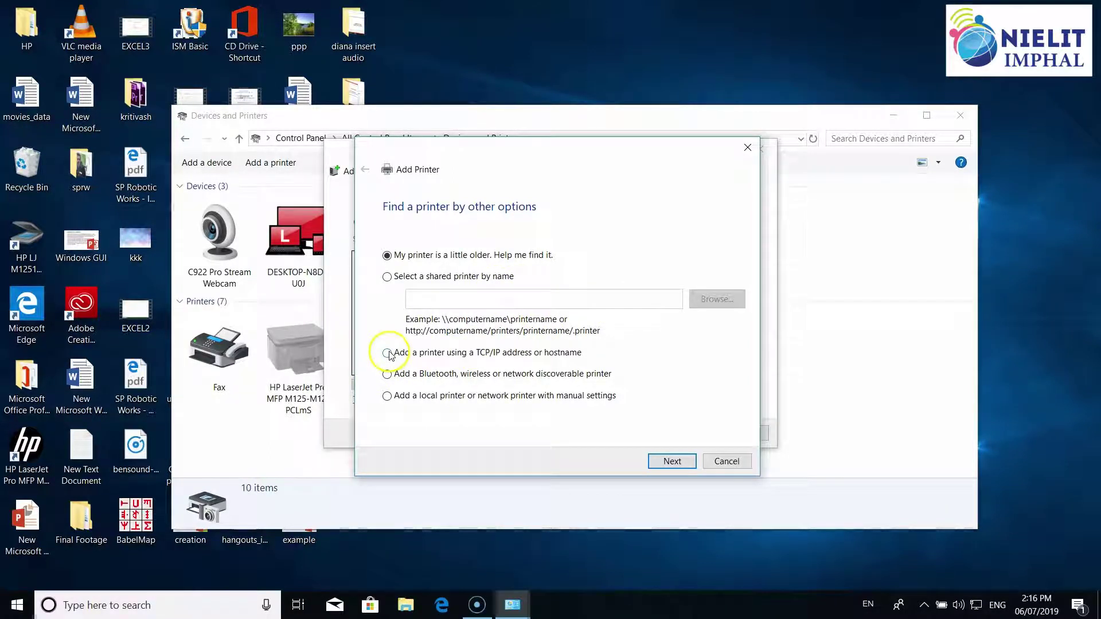
pyautogui.click(387, 276)
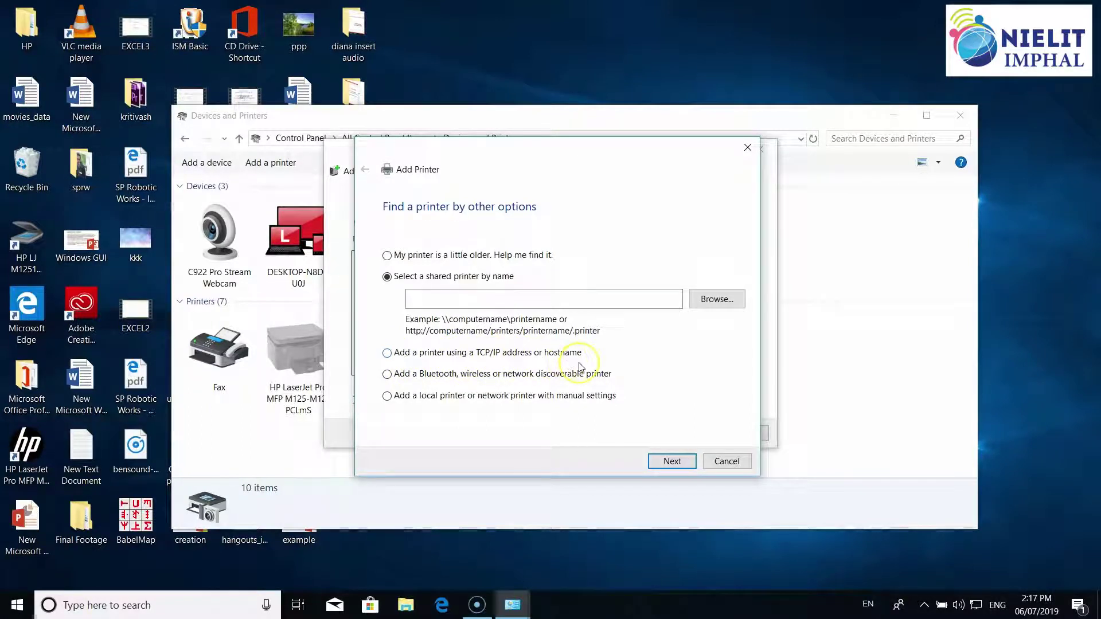
# Choose to add a printer using a TCP/IP address or hostname, proceed to the address entry, and cancel adding the printer
pyautogui.click(387, 354)
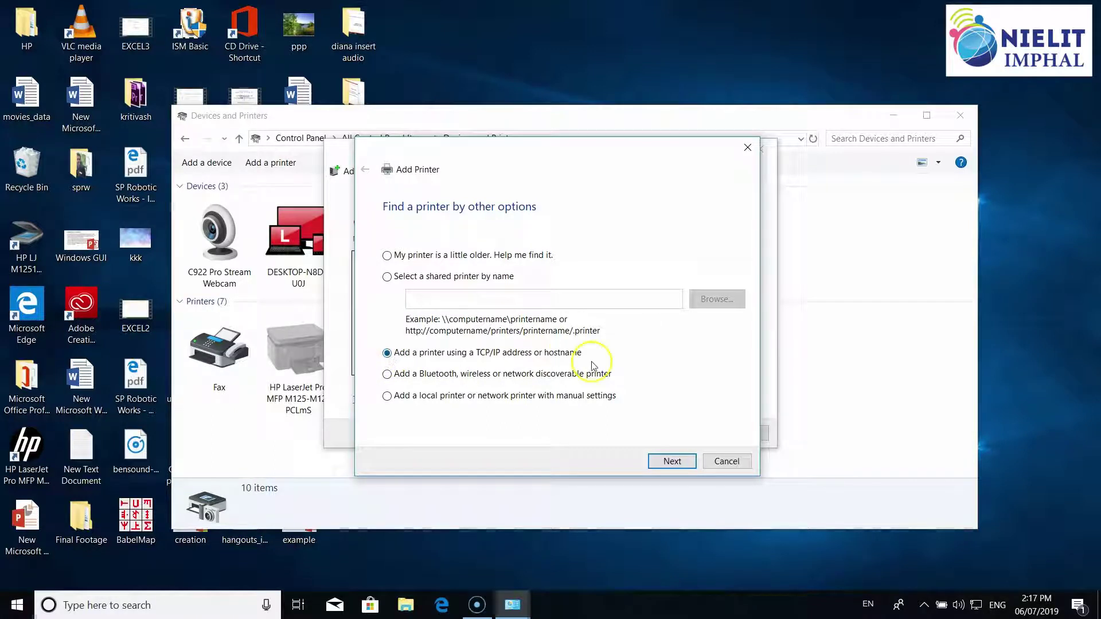
pyautogui.click(673, 462)
pyautogui.click(503, 277)
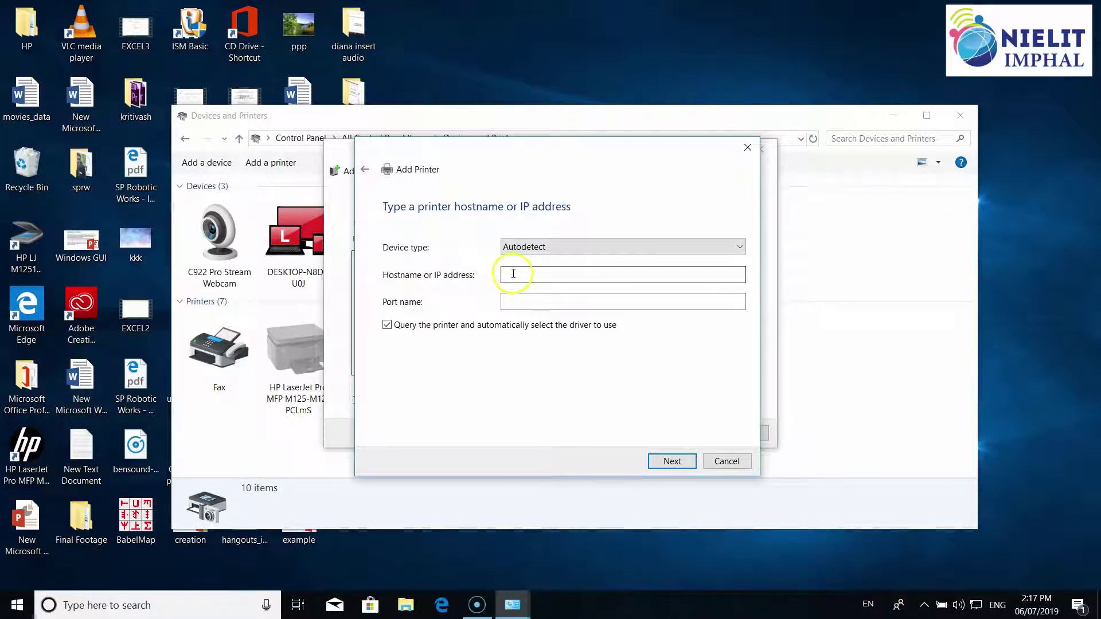
pyautogui.click(513, 273)
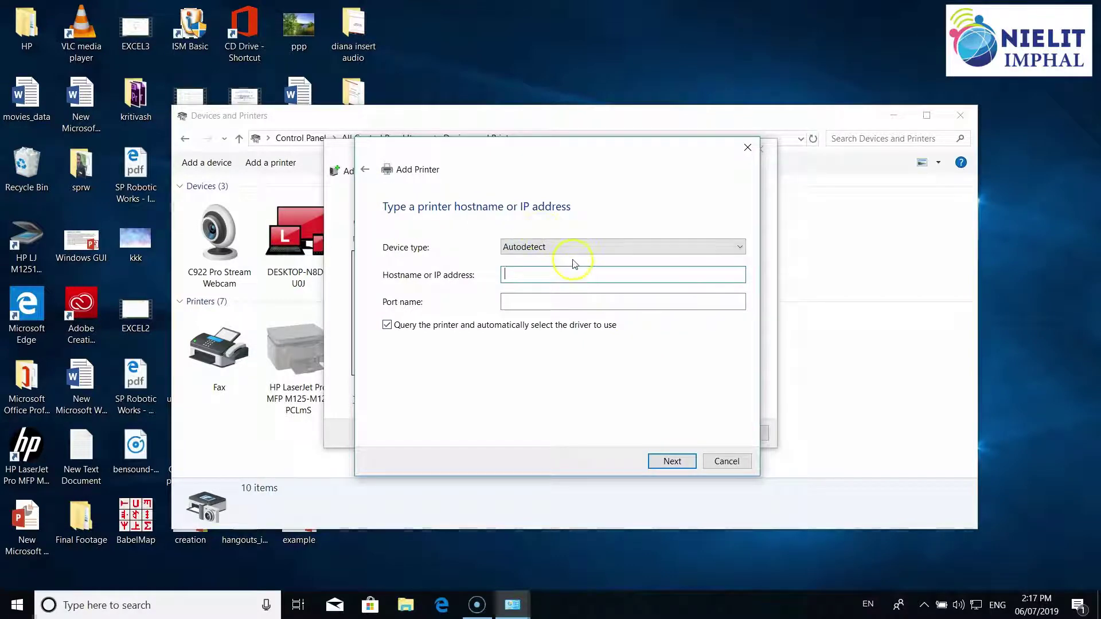
pyautogui.click(731, 466)
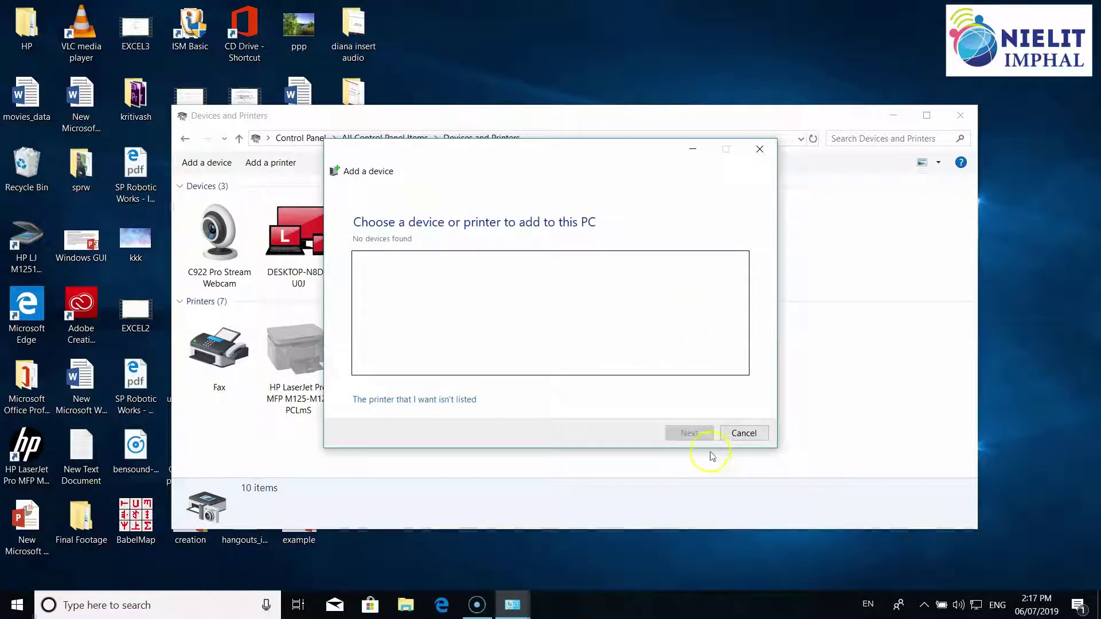
pyautogui.click(751, 434)
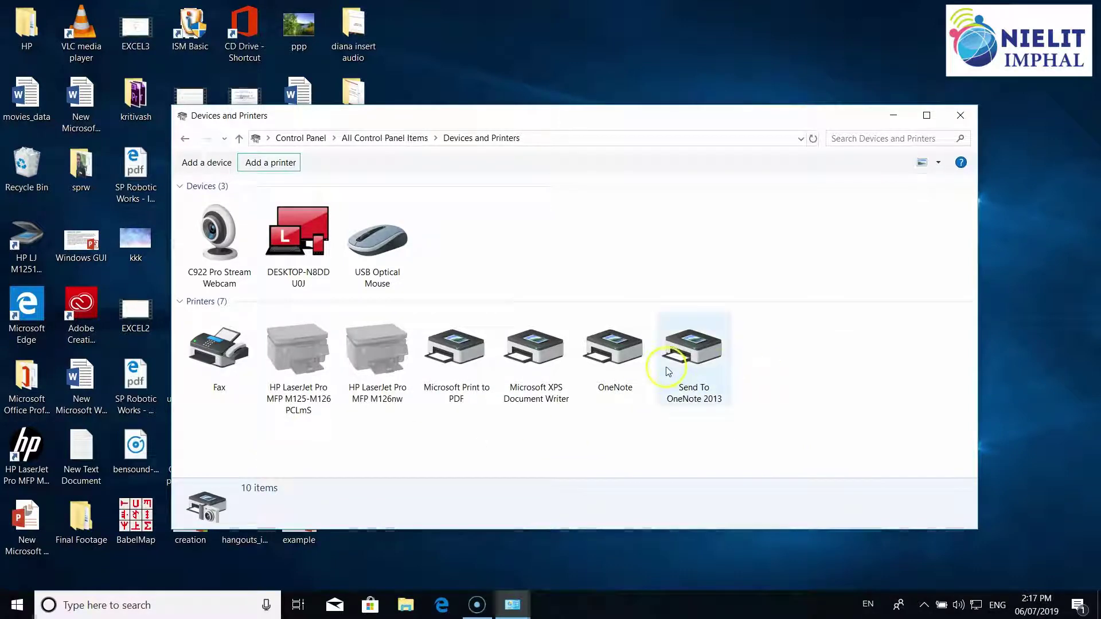
# Close the Devices and Printers window and return to the desktop
pyautogui.moveTo(667, 371)
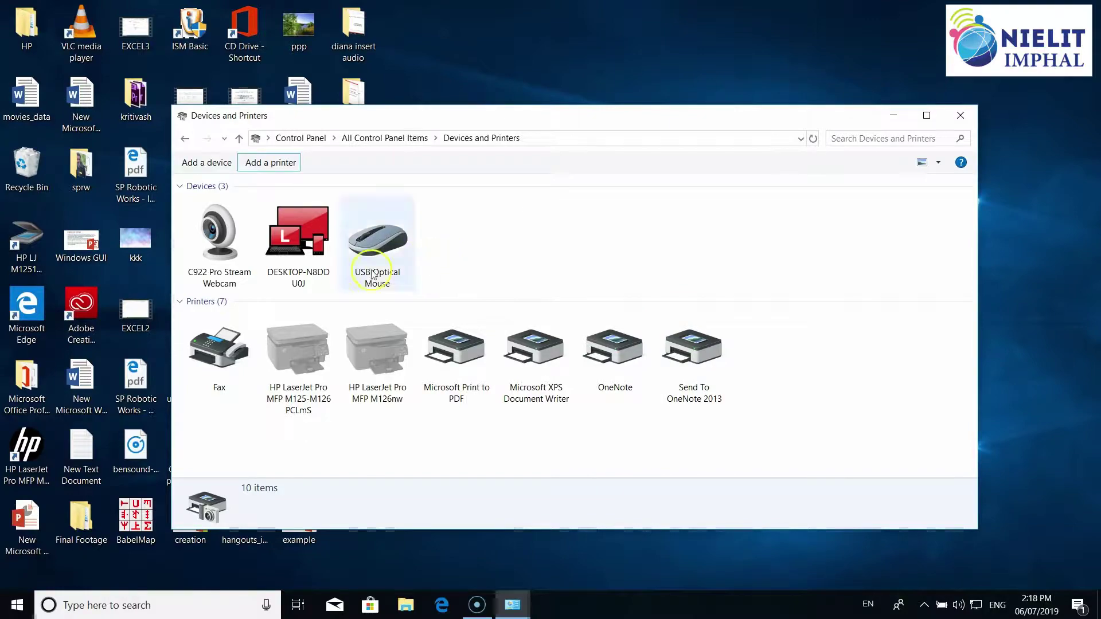
pyautogui.click(968, 117)
pyautogui.click(134, 522)
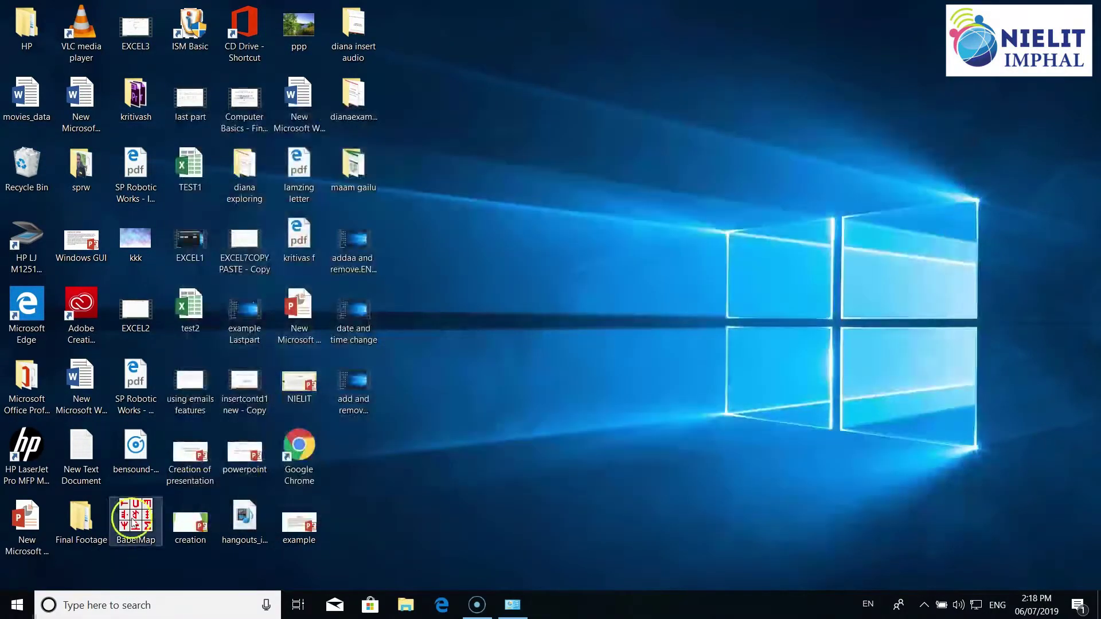